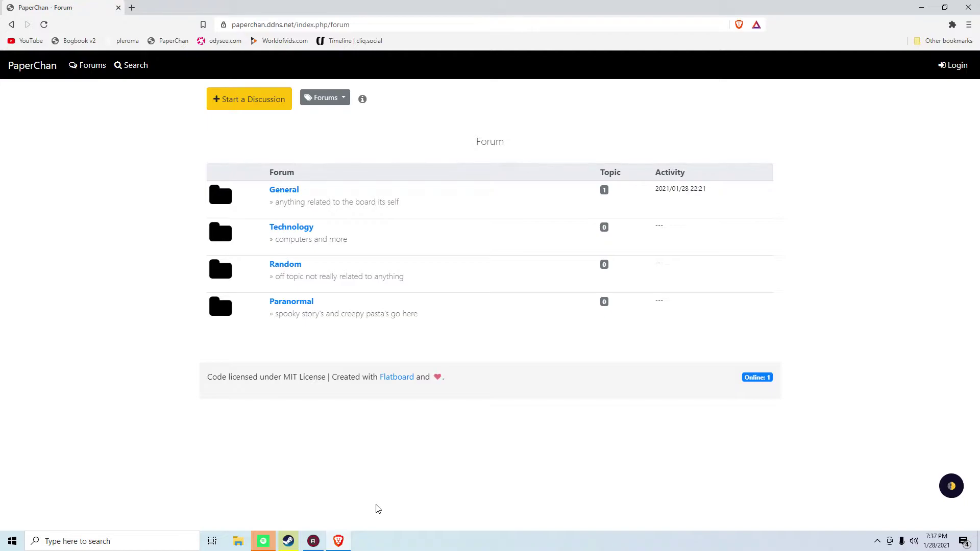
# - Copy the PaperChan forum address, close Brave and minimize the Action! recorder
pyautogui.moveTo(502, 7); pyautogui.dragTo(351, 139)
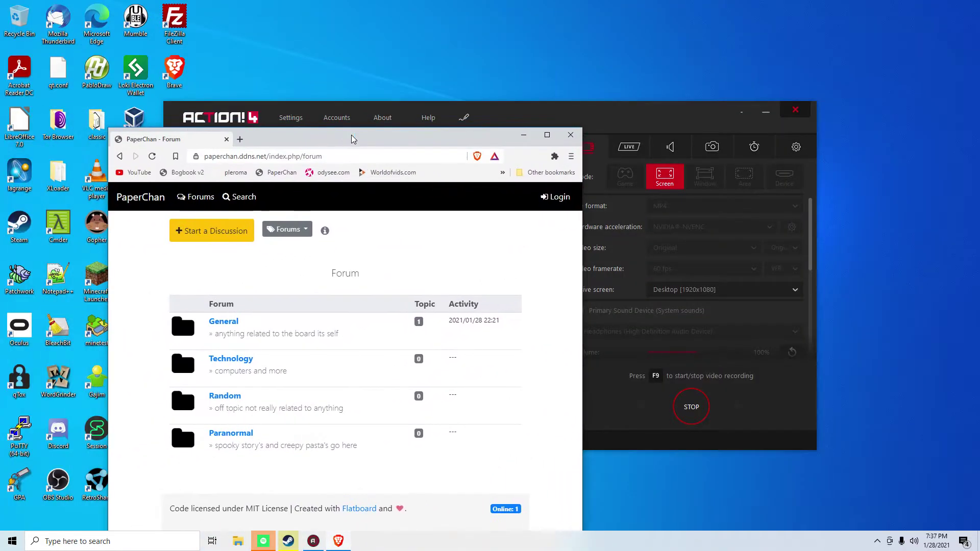
pyautogui.click(351, 156)
pyautogui.hotkey('ctrl', 'c')
pyautogui.rightClick(351, 159)
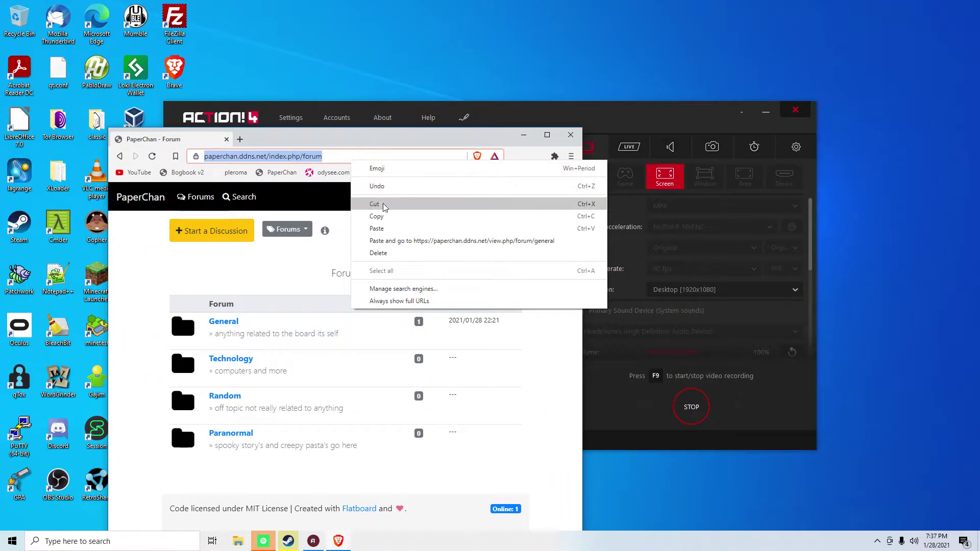
pyautogui.click(383, 217)
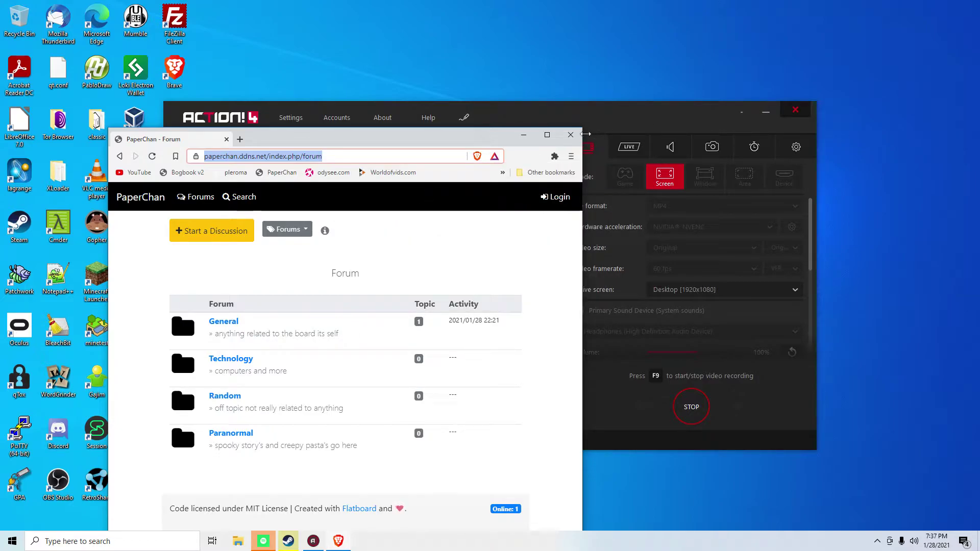
pyautogui.click(570, 134)
pyautogui.click(742, 113)
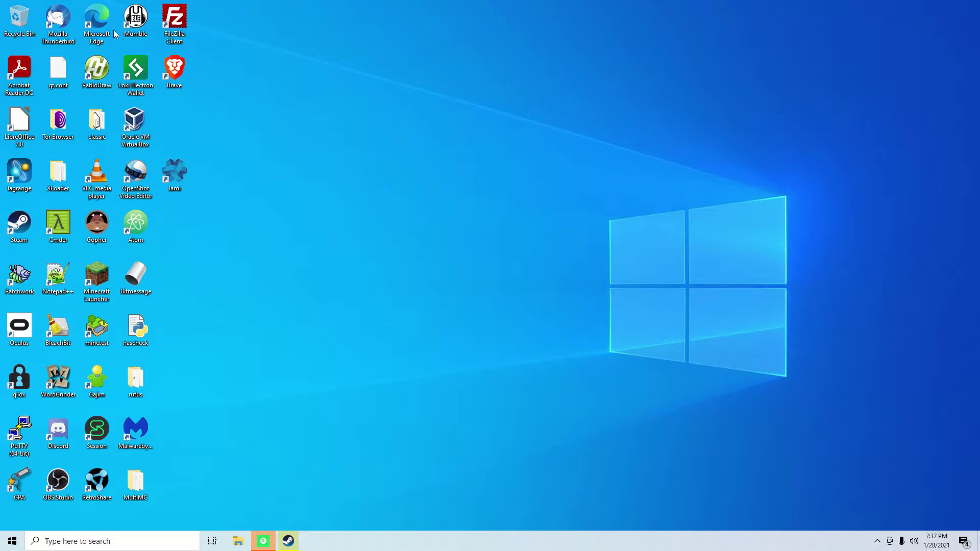
# - Launch Microsoft Edge maximized and load the pasted forum address
pyautogui.doubleClick(97, 20)
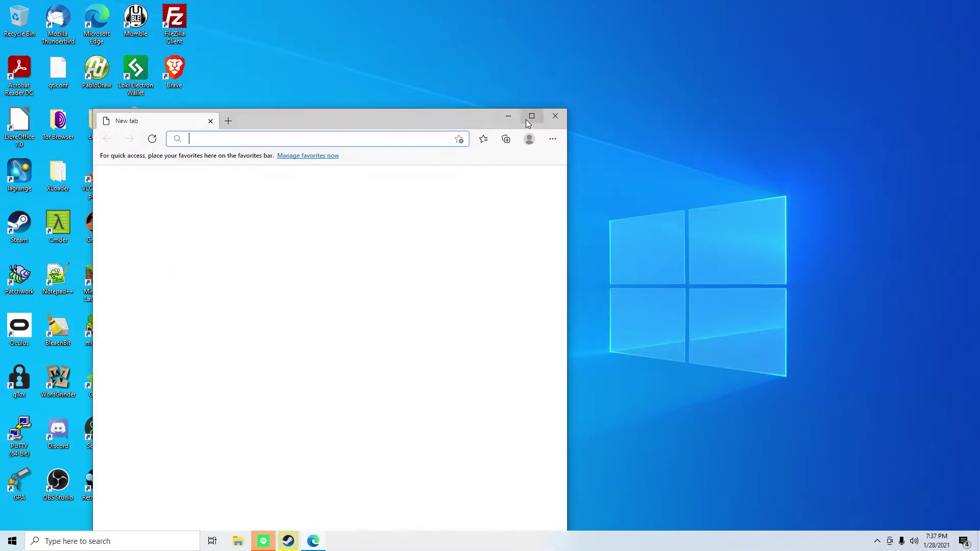
pyautogui.click(531, 116)
pyautogui.rightClick(191, 26)
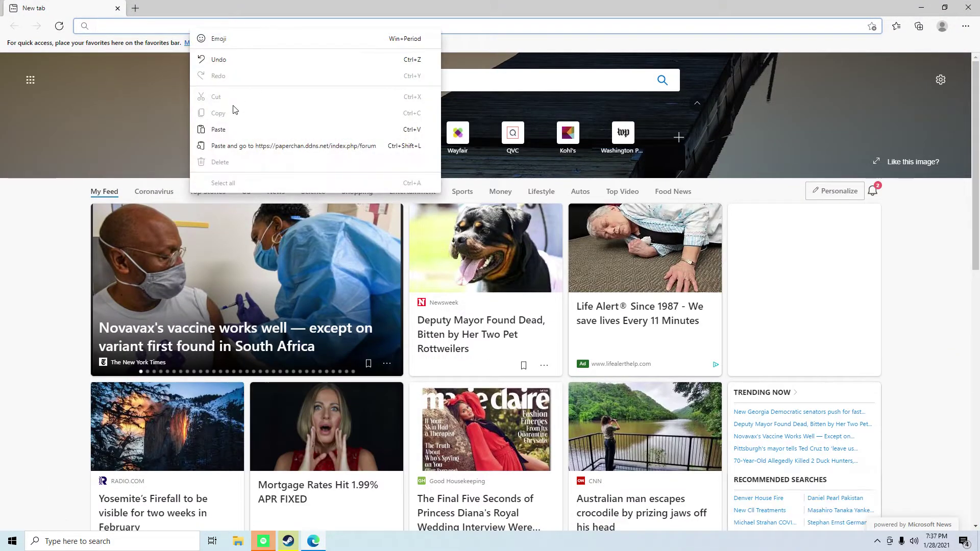
pyautogui.click(230, 130)
pyautogui.press('Return')
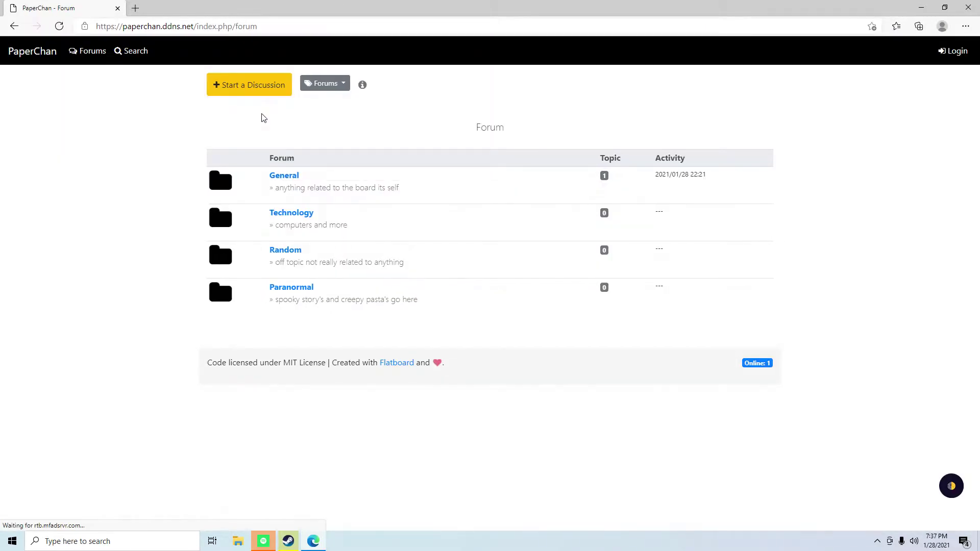
# - Start a new General discussion titled 'youtube post mmm kay'
pyautogui.click(275, 182)
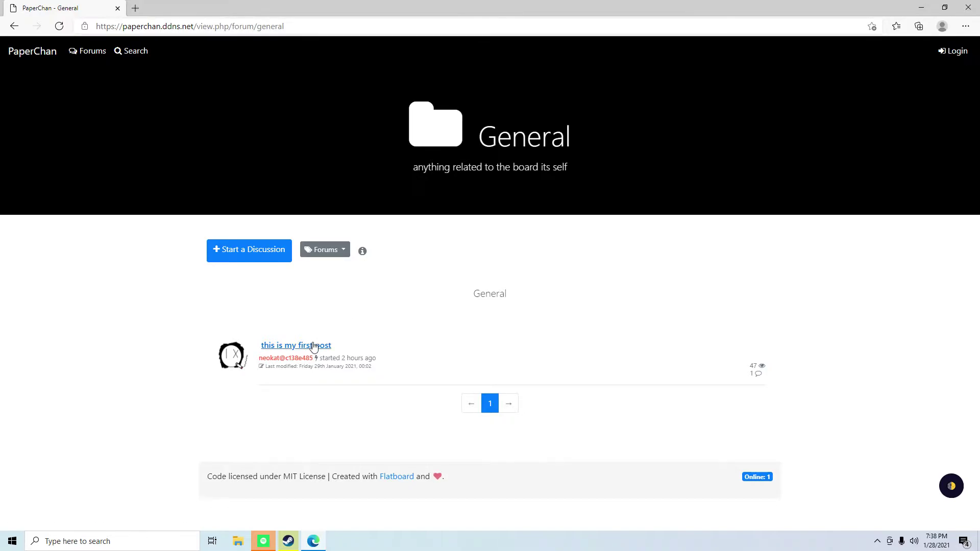
pyautogui.click(253, 260)
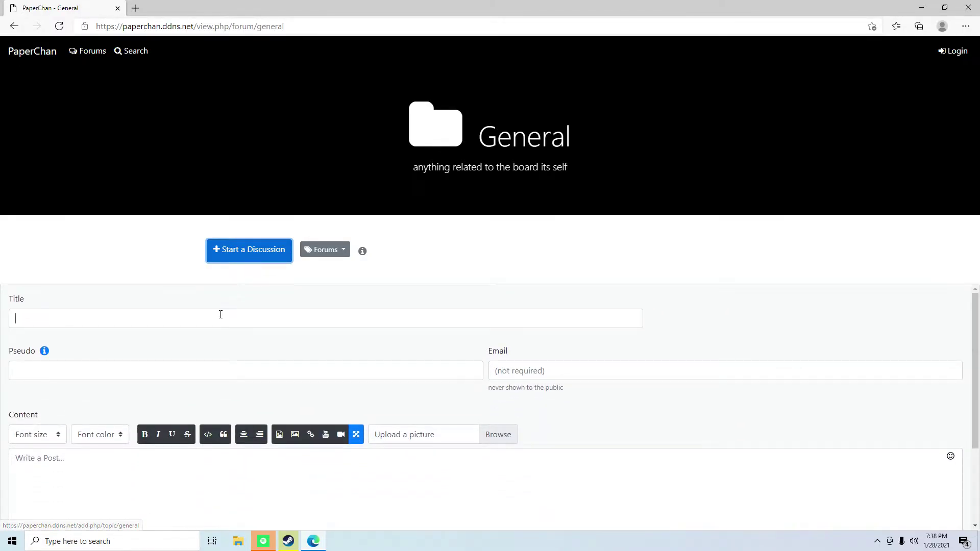
pyautogui.click(220, 315)
pyautogui.write('yo')
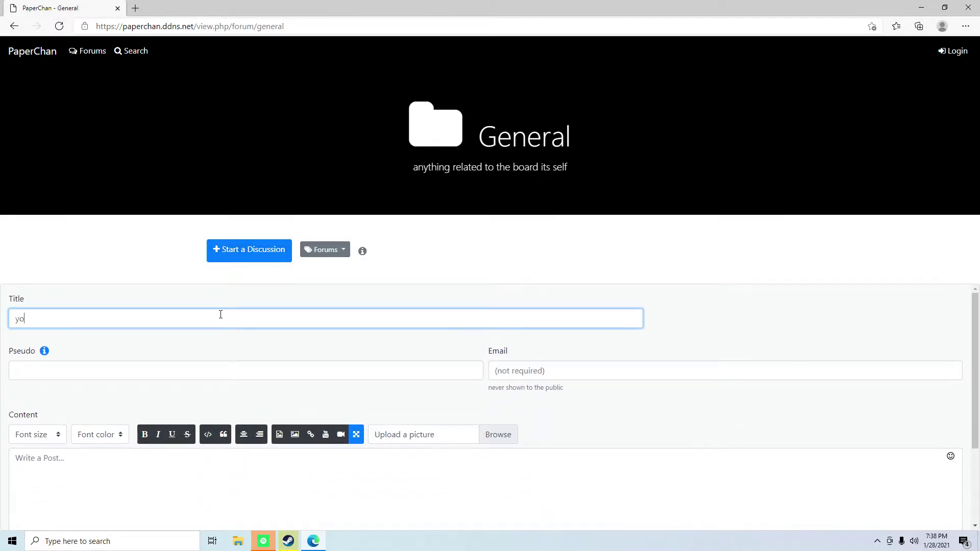
pyautogui.write('utube post')
pyautogui.write('mmm kay')
# - Enter a name@password pseudonym in the Pseudo field
pyautogui.click(149, 378)
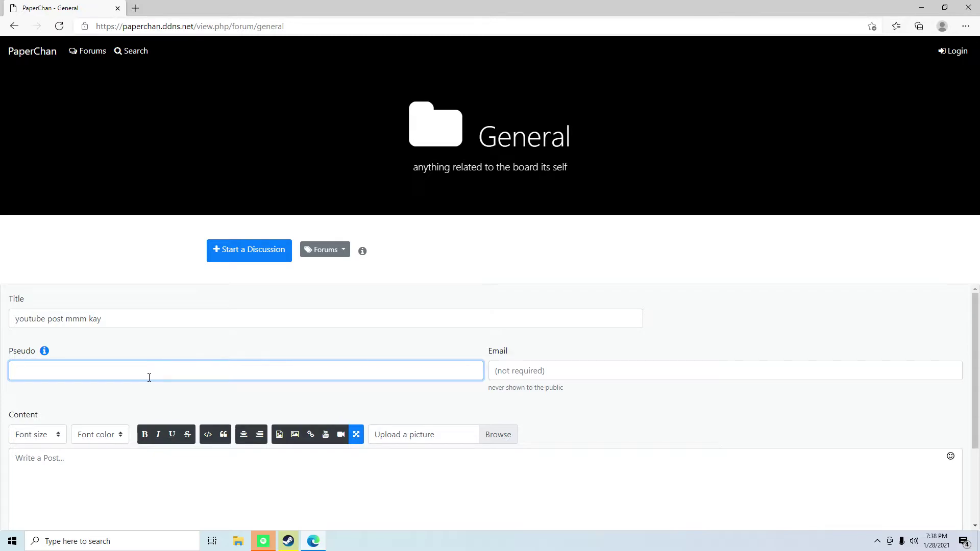
pyautogui.write('funny@')
pyautogui.moveTo(45, 353)
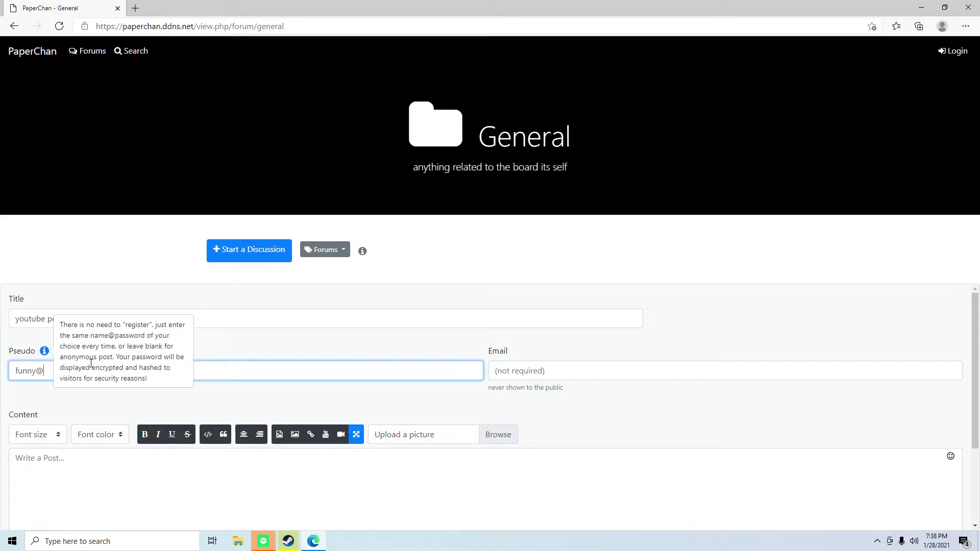
pyautogui.click(44, 351)
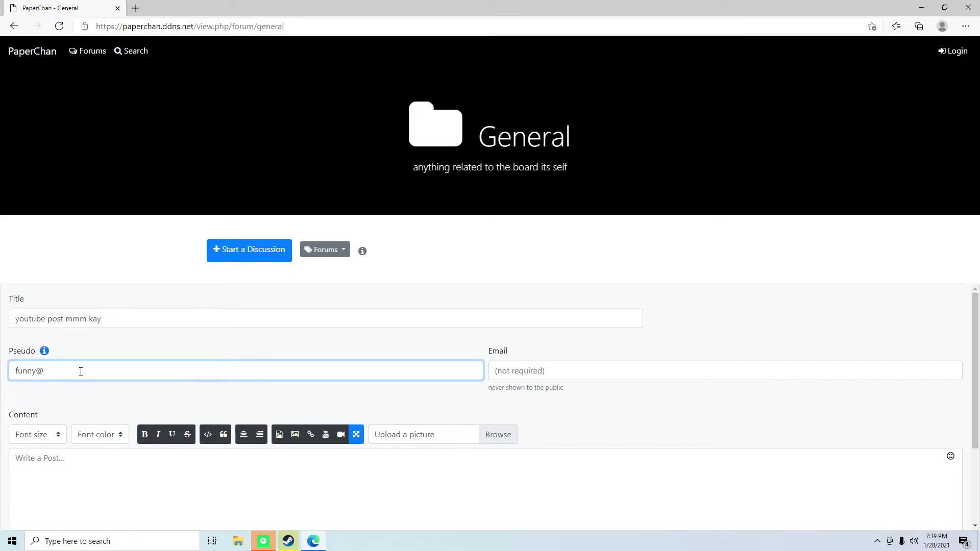
# - Write the body 'this is a funny post for the youtubes' and enter the security code
pyautogui.scroll(-3, 328, 433)
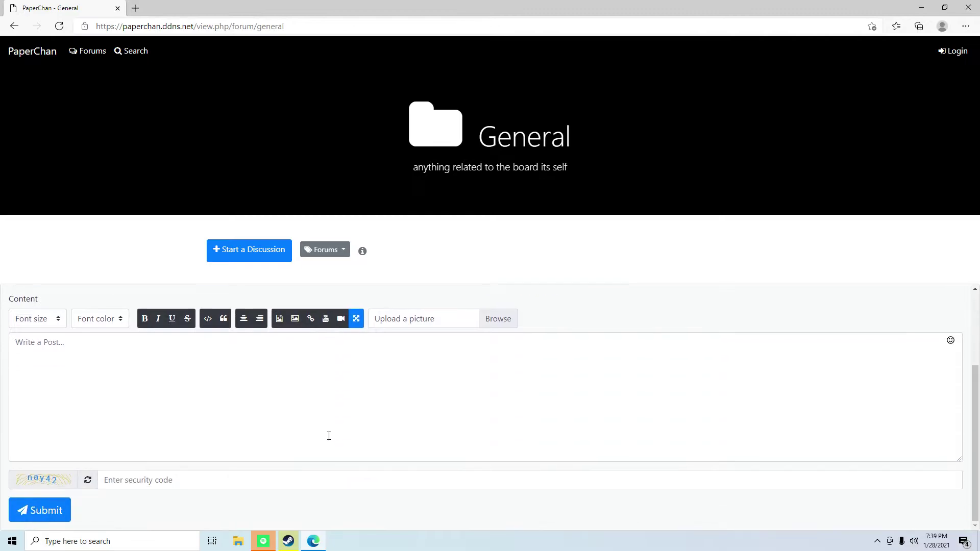
pyautogui.scroll(3, 204, 444)
pyautogui.click(94, 479)
pyautogui.scroll(-3, 94, 481)
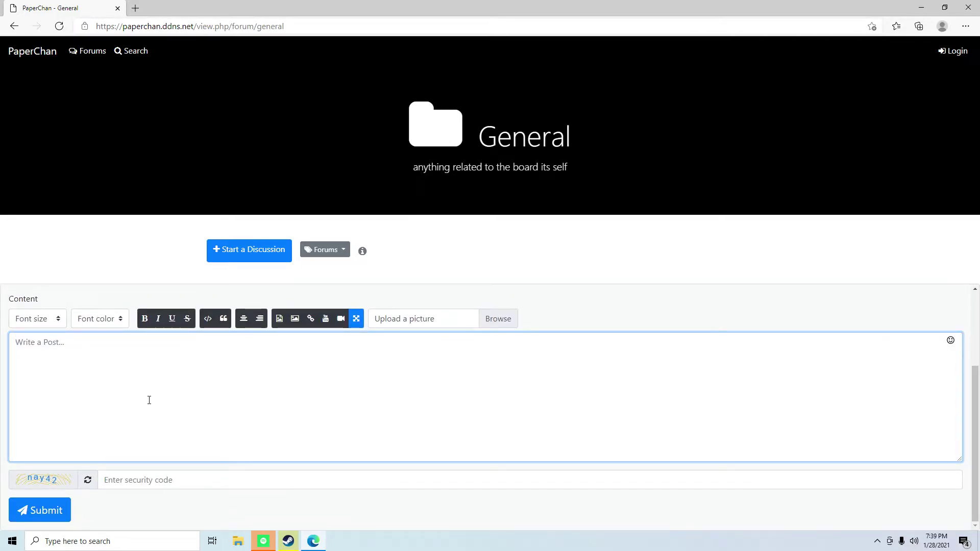
pyautogui.write('this i')
pyautogui.write('s a ')
pyautogui.write('funny ')
pyautogui.write('post ')
pyautogui.write('from')
pyautogui.press('BackSpace')
pyautogui.press('BackSpace')
pyautogui.press('BackSpace')
pyautogui.press('BackSpace')
pyautogui.press('BackSpace')
pyautogui.write('for yjr')
pyautogui.press('BackSpace')
pyautogui.press('BackSpace')
pyautogui.press('BackSpace')
pyautogui.write('the yo')
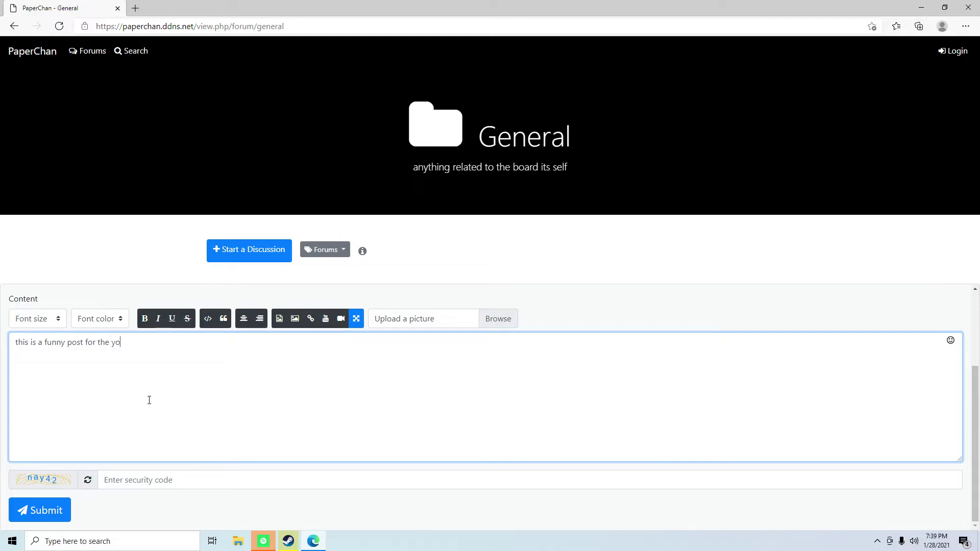
pyautogui.write('utubes')
pyautogui.click(145, 482)
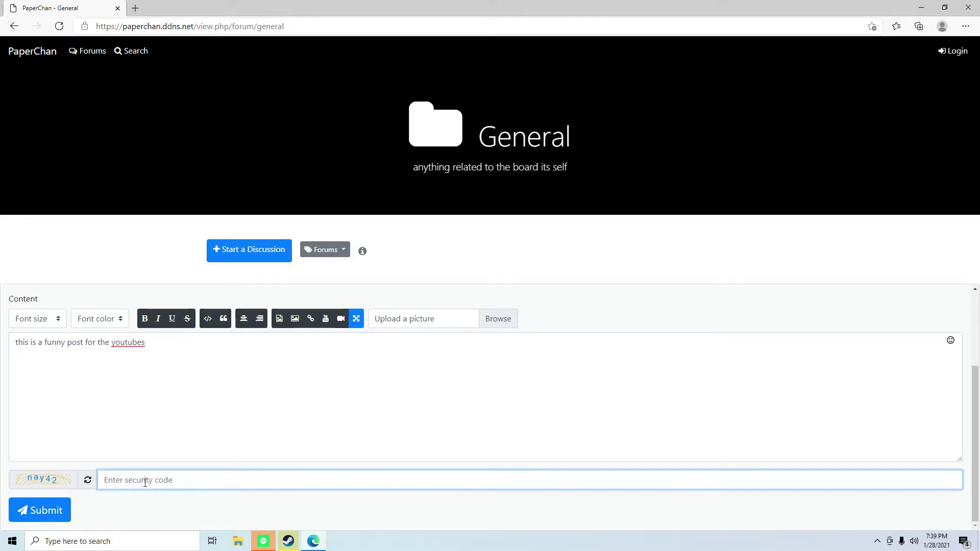
pyautogui.write('n')
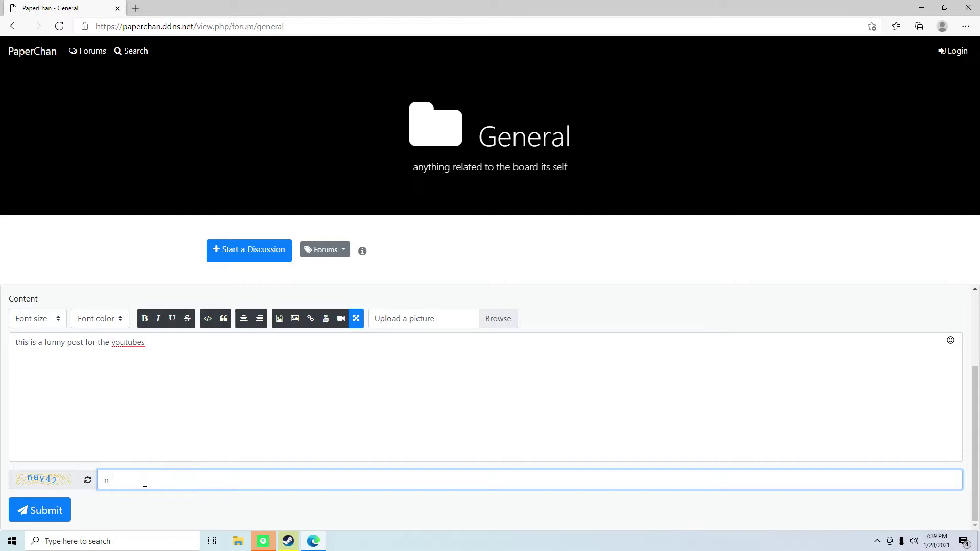
pyautogui.write('ay')
pyautogui.write('4')
pyautogui.write('3')
# - Publish the topic 'youtube post mmm kay' and reload its page
pyautogui.click(12, 508)
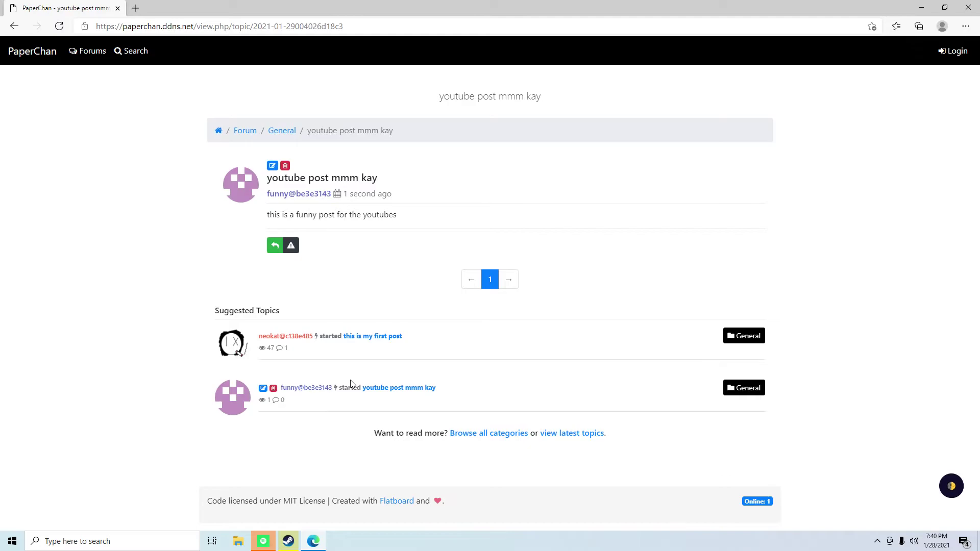
pyautogui.click(398, 389)
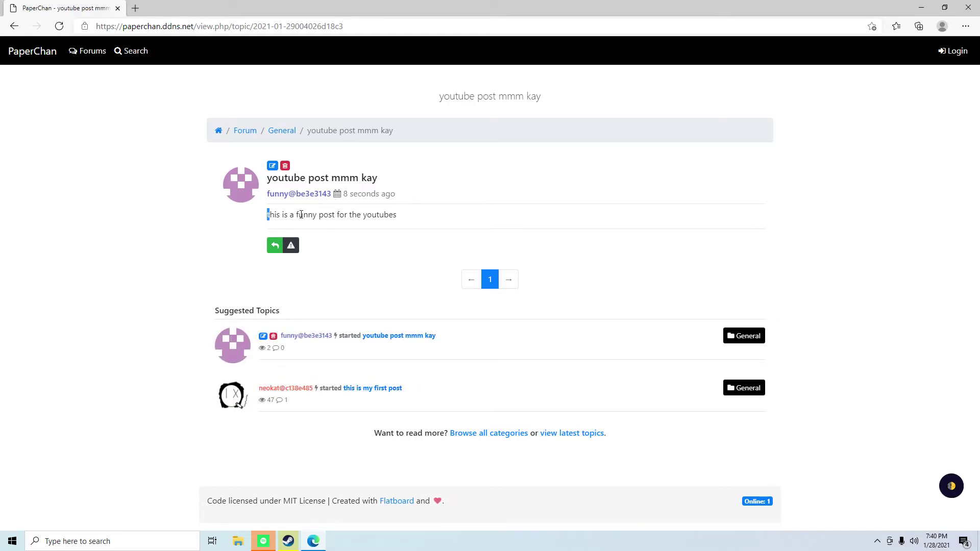
pyautogui.moveTo(267, 214); pyautogui.dragTo(427, 217)
pyautogui.click(431, 215)
# - Extend the post to end 'theres not much to say here' and enter a fresh security code
pyautogui.click(272, 166)
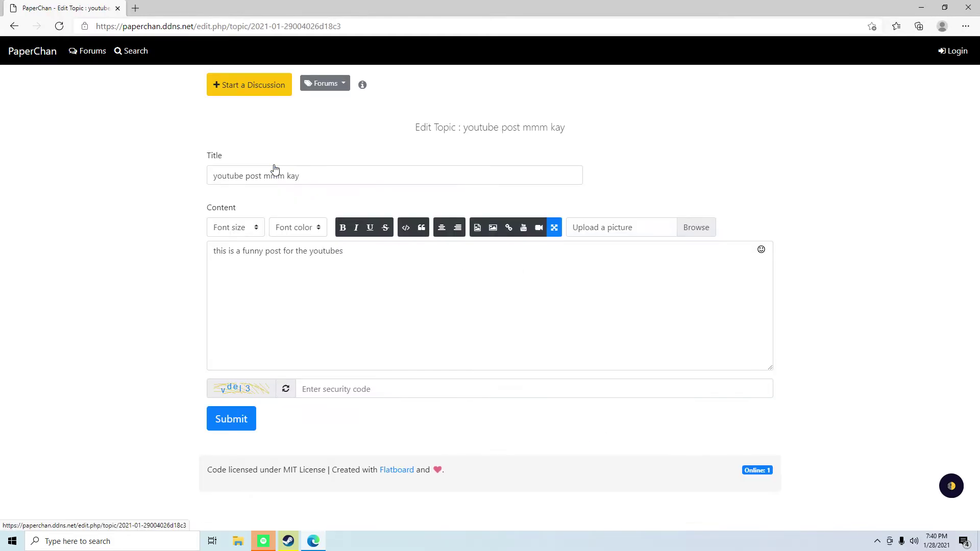
pyautogui.click(390, 263)
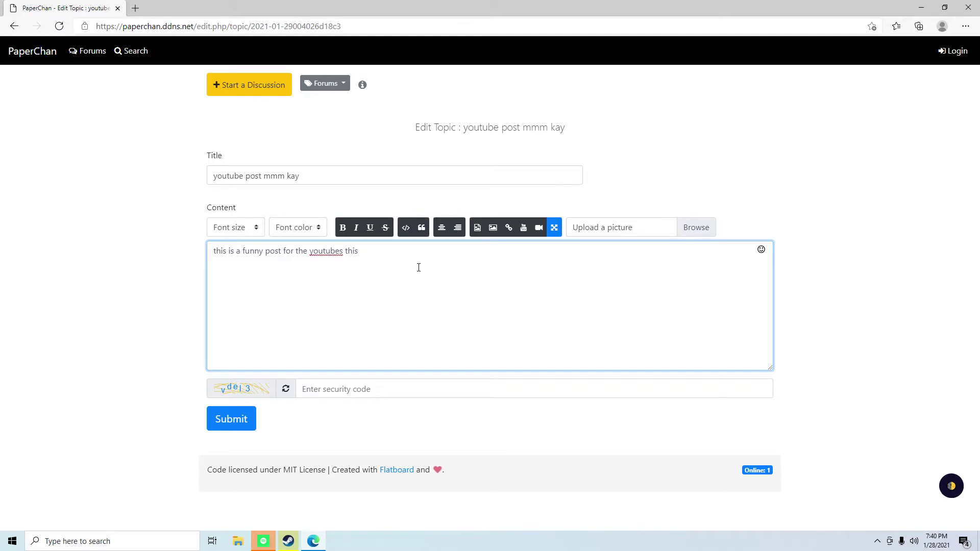
pyautogui.write('s not much to say here')
pyautogui.click(287, 396)
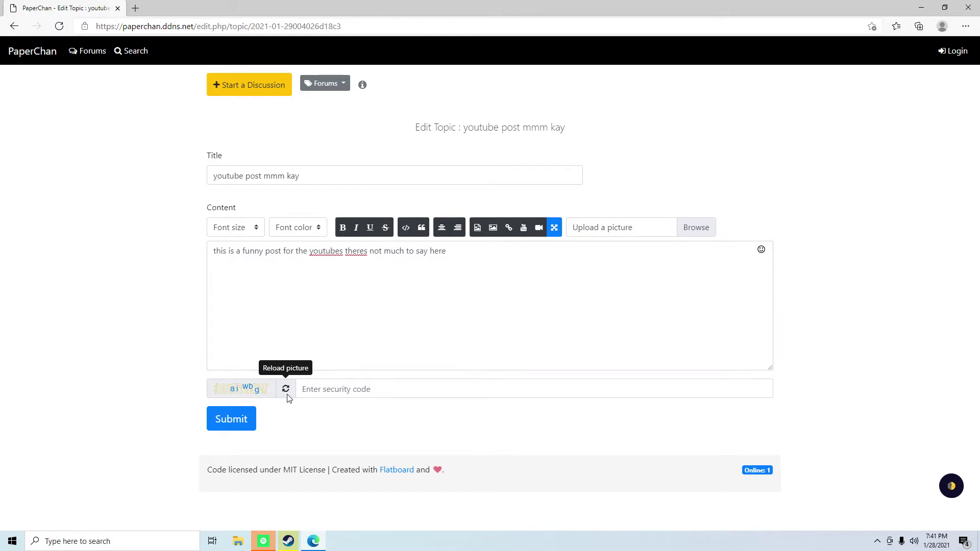
pyautogui.click(302, 389)
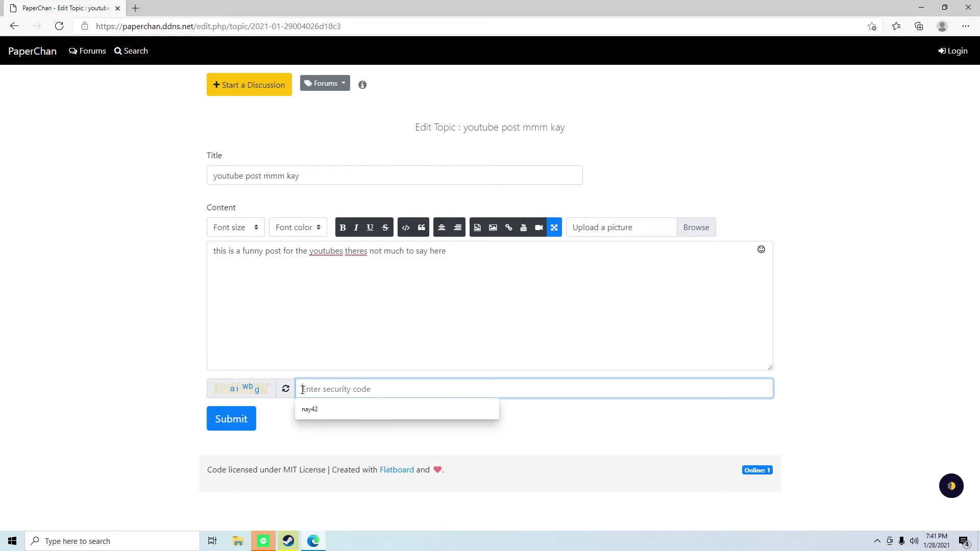
pyautogui.write('ai')
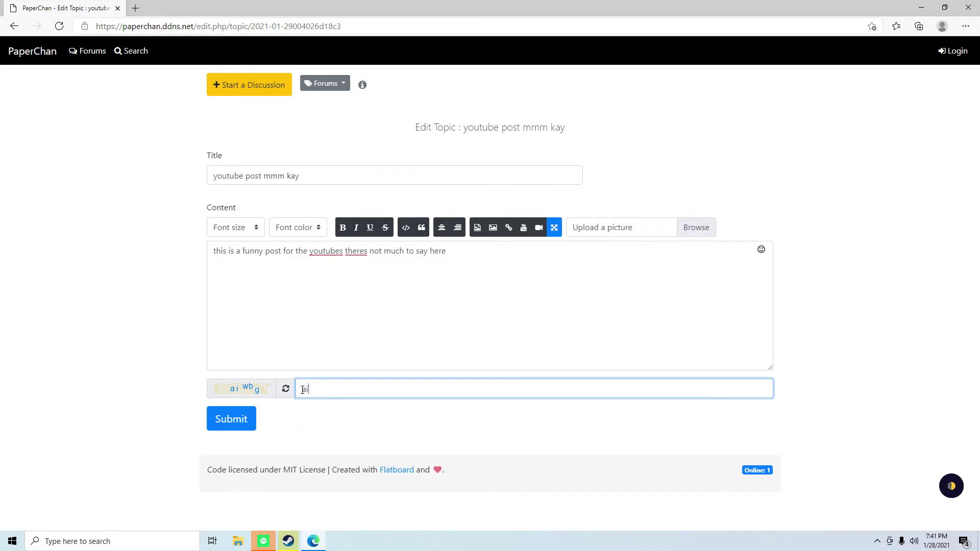
pyautogui.write('wbg')
# - Save the edit, then request deletion of the test topic with a security code
pyautogui.click(232, 420)
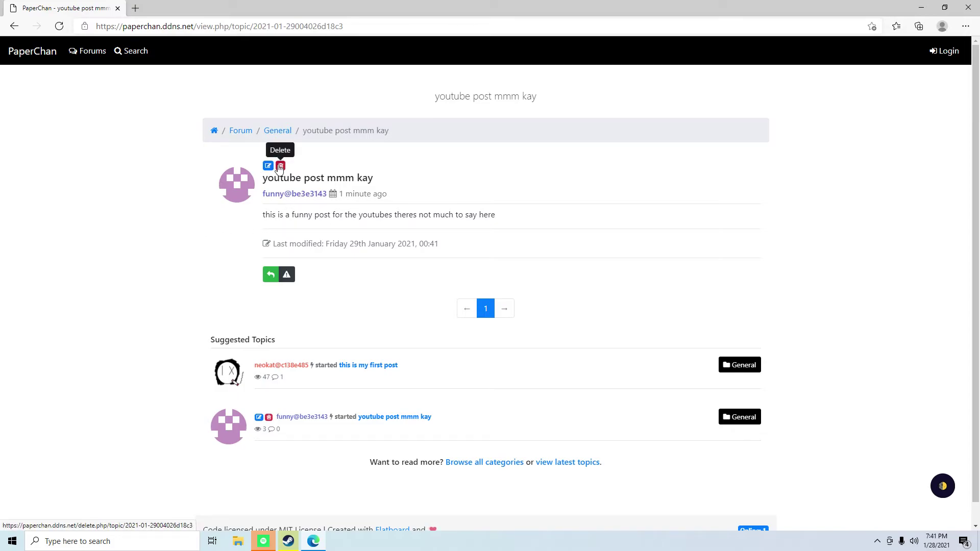
pyautogui.click(280, 166)
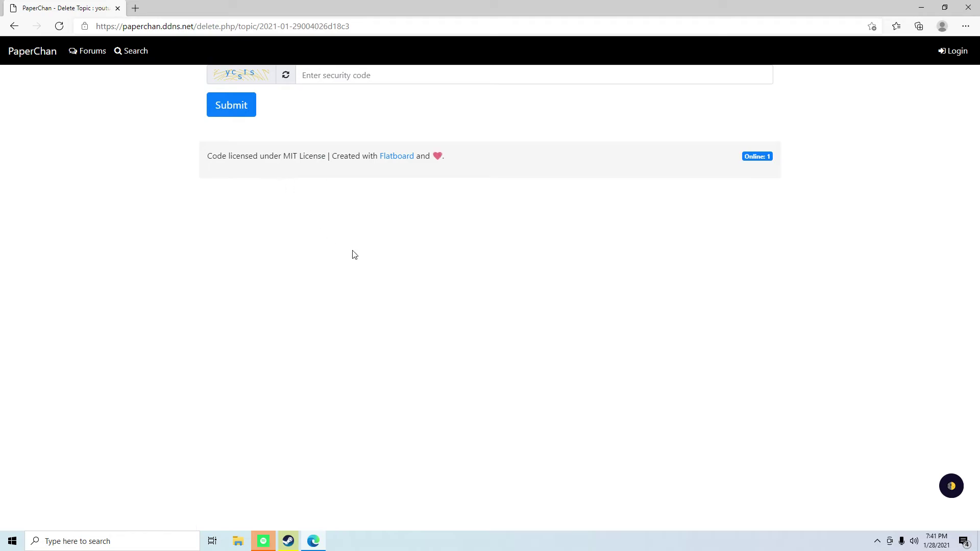
pyautogui.click(335, 76)
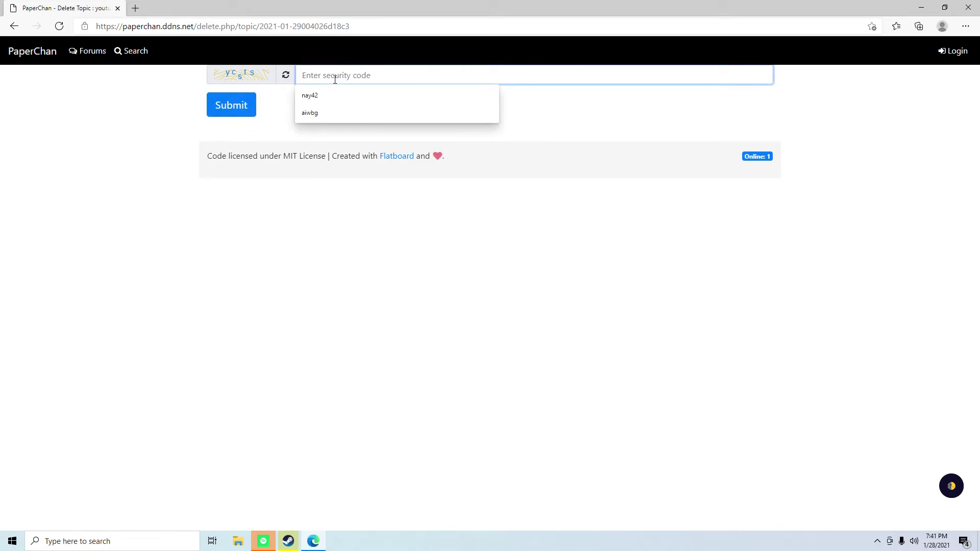
pyautogui.write('y')
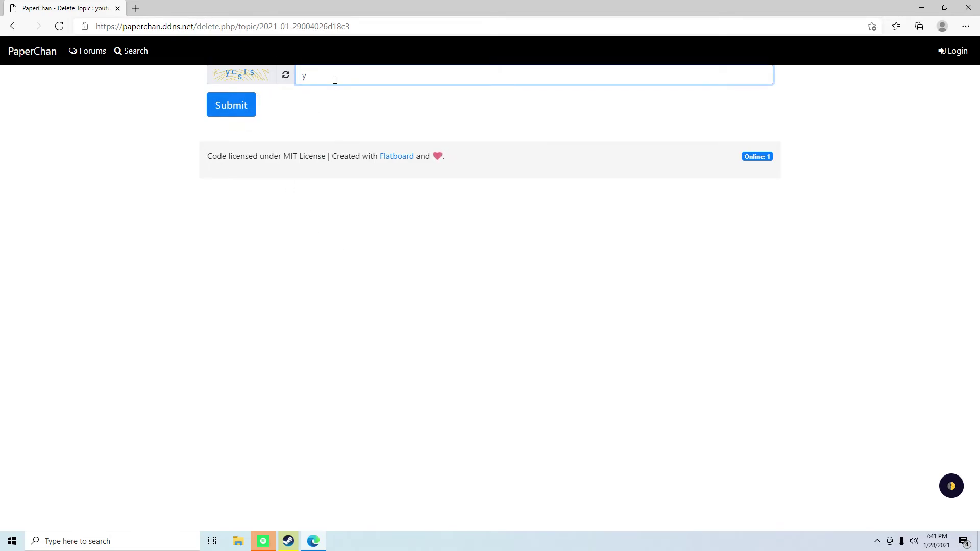
pyautogui.write('csts')
pyautogui.click(241, 106)
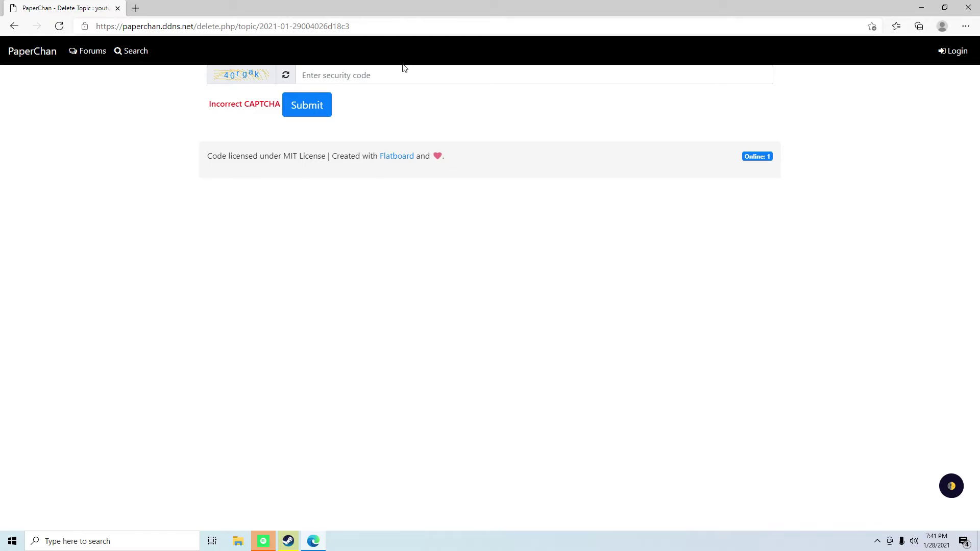
# - Refresh the captcha, re-enter the security code and confirm deleting the topic
pyautogui.click(360, 74)
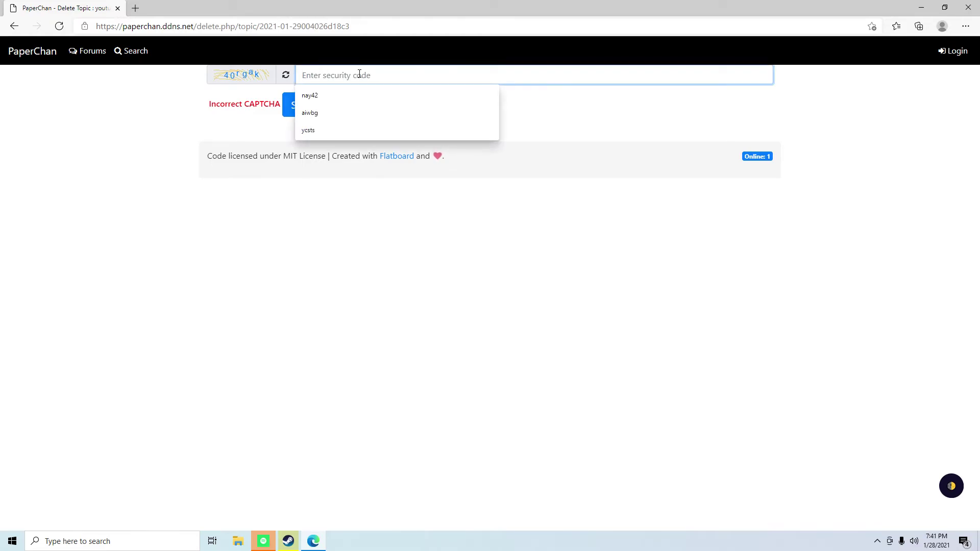
pyautogui.click(284, 80)
pyautogui.click(283, 83)
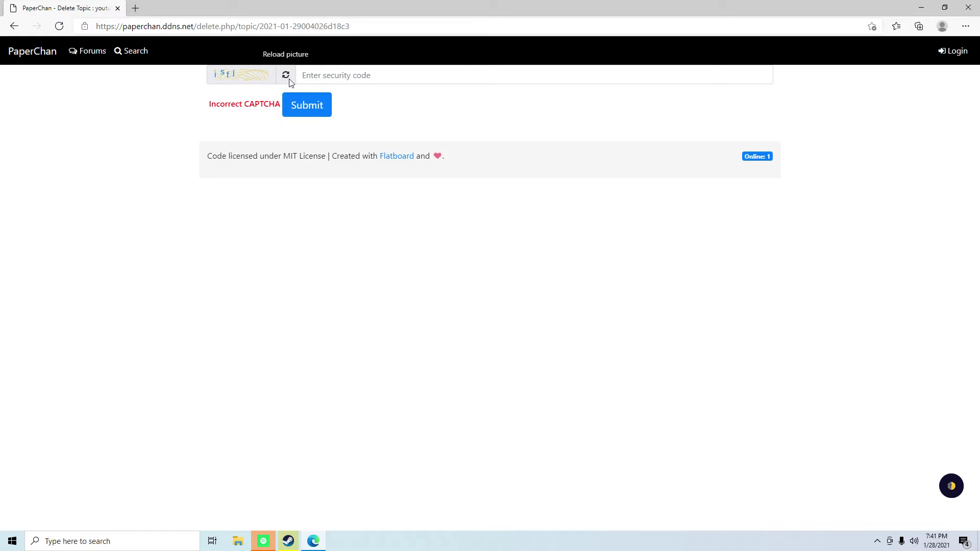
pyautogui.click(338, 69)
pyautogui.write('i')
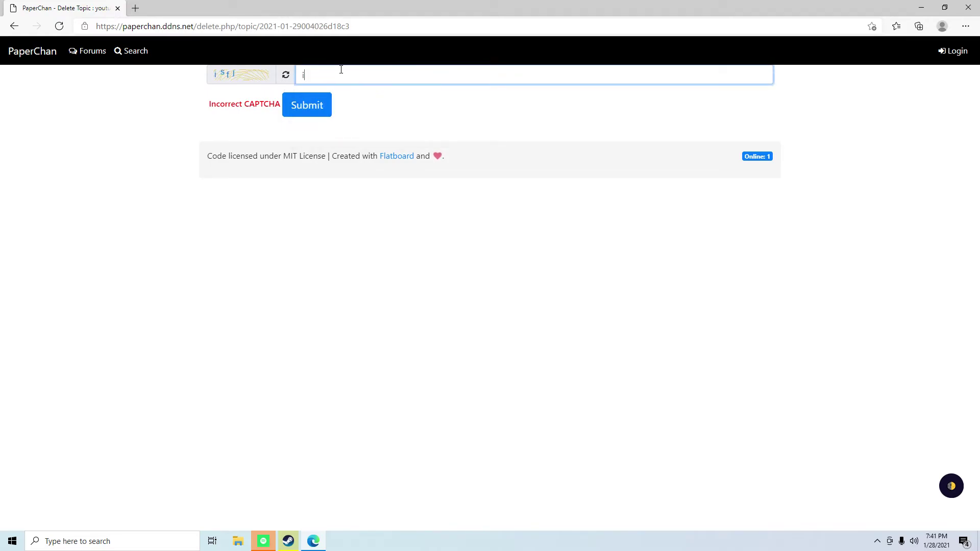
pyautogui.write('d')
pyautogui.click(313, 107)
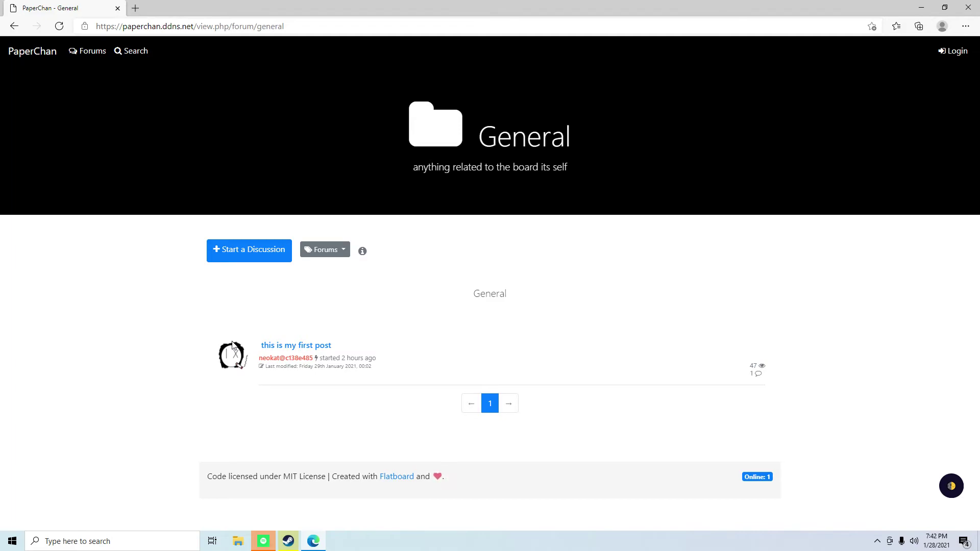
# - Open the topic 'this is my first post' and scroll down through it
pyautogui.click(316, 346)
pyautogui.scroll(-10, 537, 403)
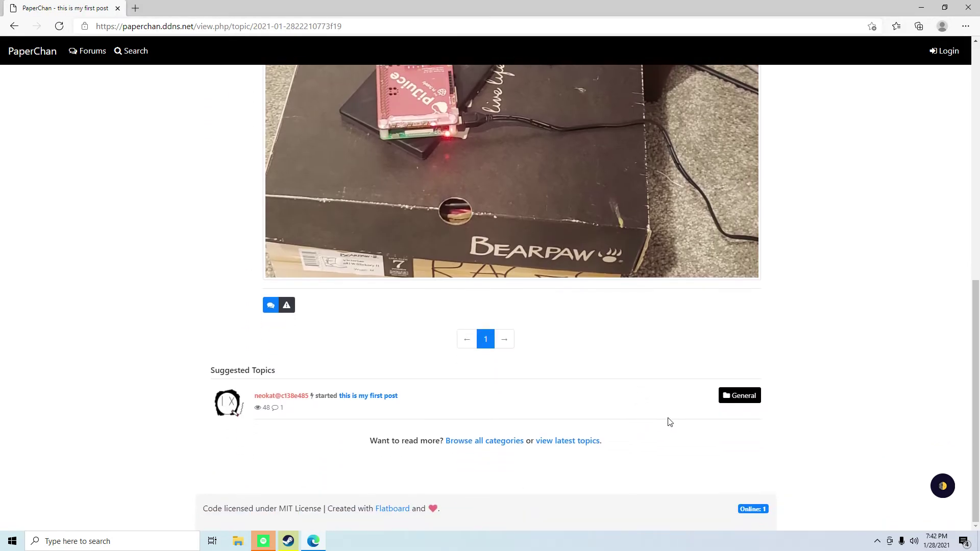
pyautogui.scroll(15, 677, 421)
pyautogui.scroll(-5, 282, 316)
pyautogui.scroll(-4, 282, 316)
pyautogui.click(271, 305)
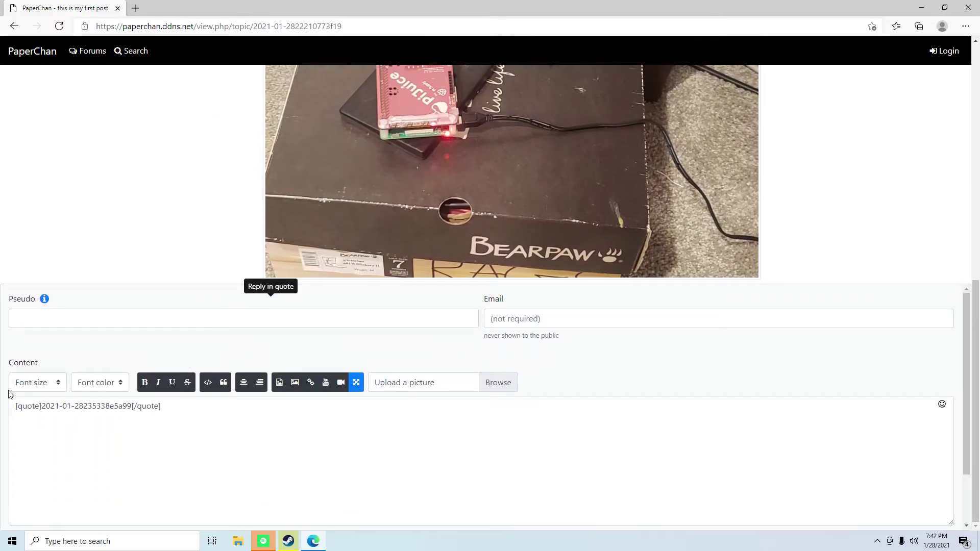
pyautogui.scroll(-1, 323, 407)
pyautogui.scroll(1, 324, 407)
pyautogui.scroll(-2, 327, 435)
pyautogui.scroll(1, 551, 455)
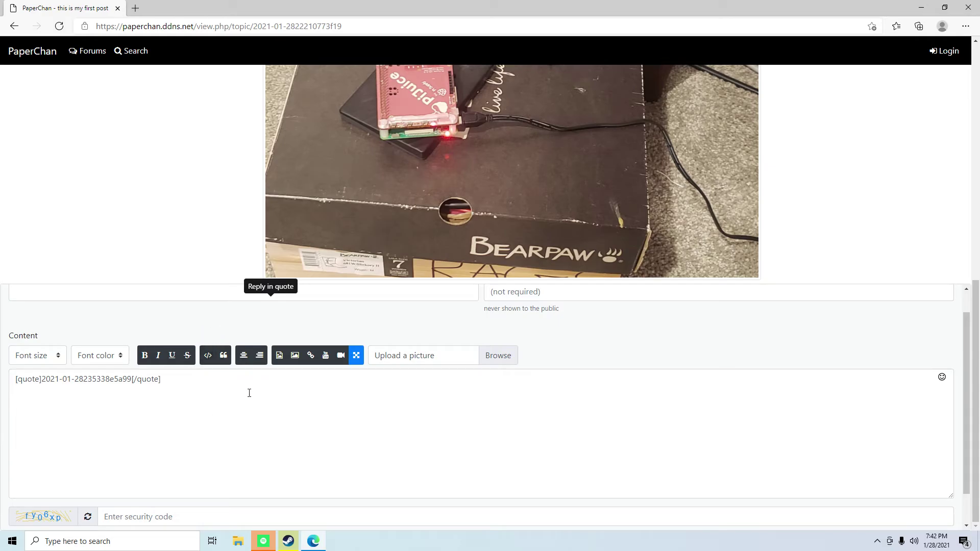
pyautogui.scroll(3, 420, 423)
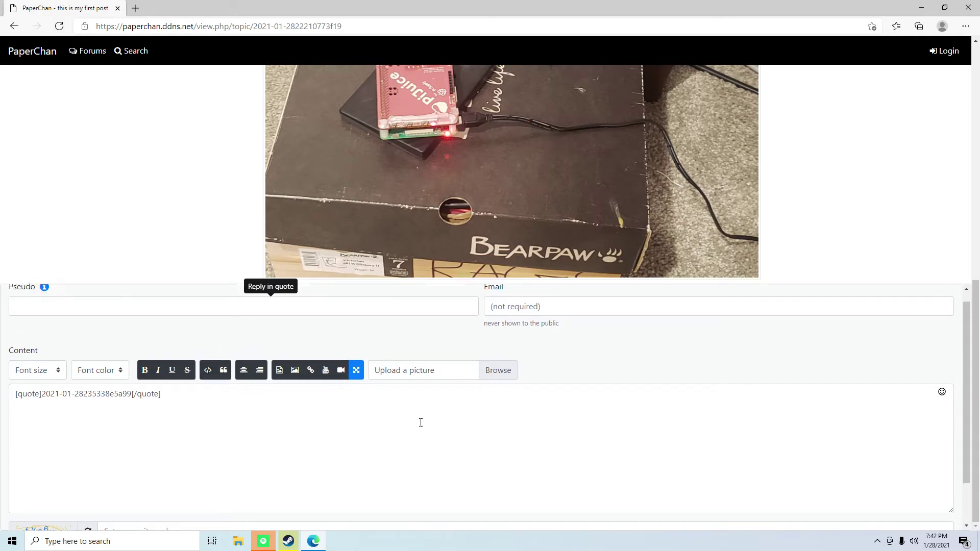
pyautogui.scroll(-5, 510, 426)
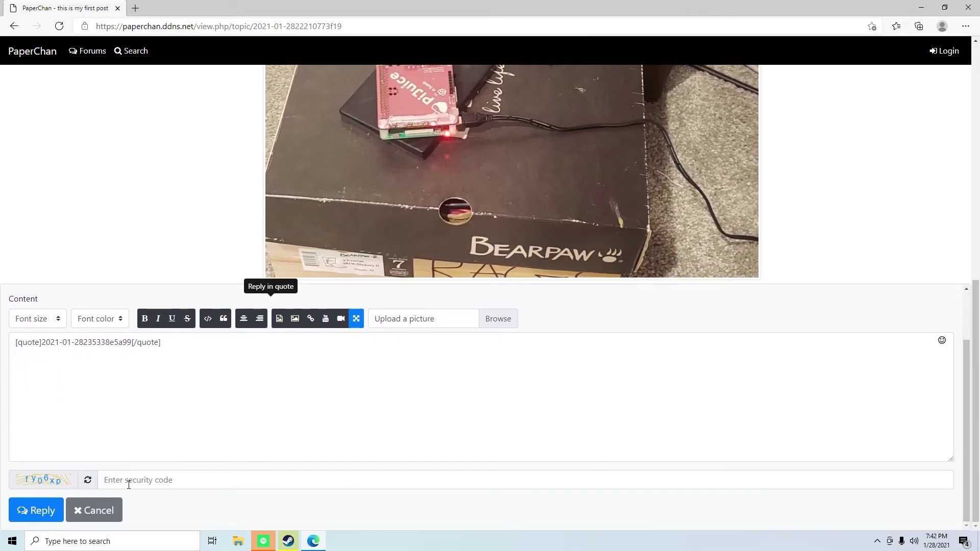
pyautogui.click(94, 514)
pyautogui.scroll(9, 76, 361)
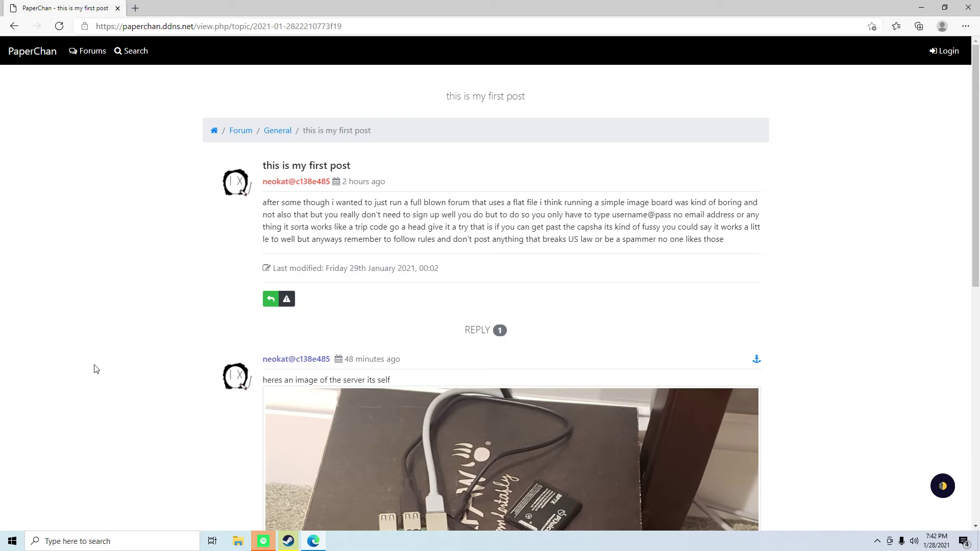
pyautogui.scroll(-10, 96, 368)
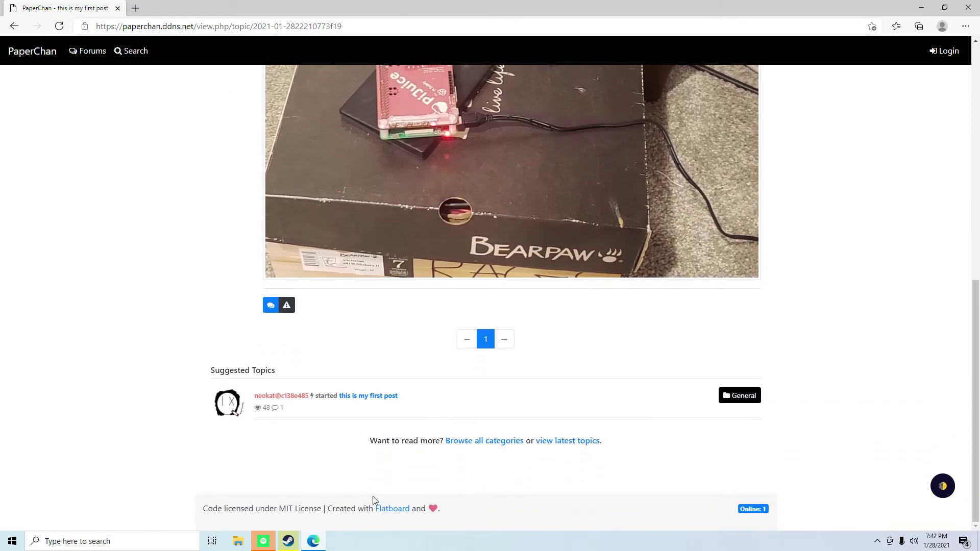
# - Follow the footer link to flatboard.org, open its Forums and dismiss the cookie notice
pyautogui.click(397, 507)
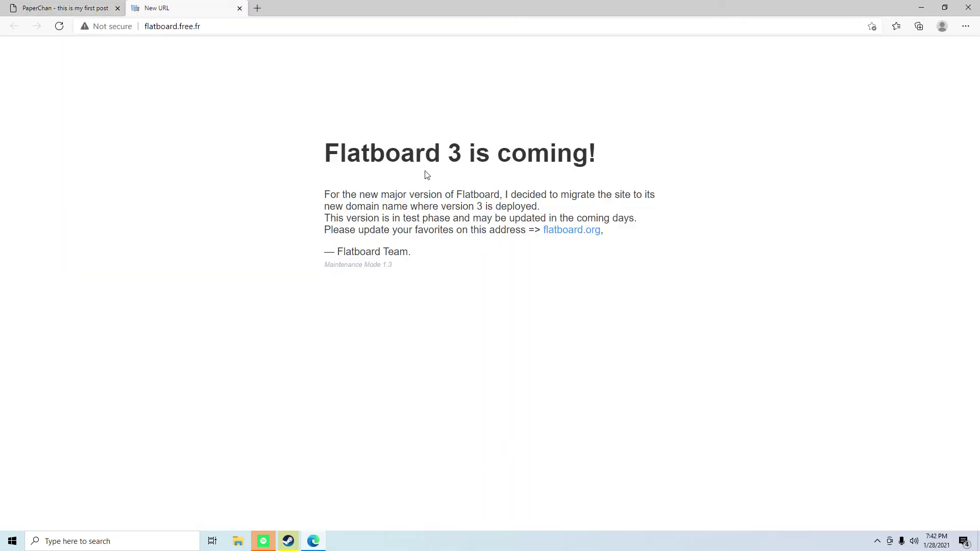
pyautogui.click(576, 231)
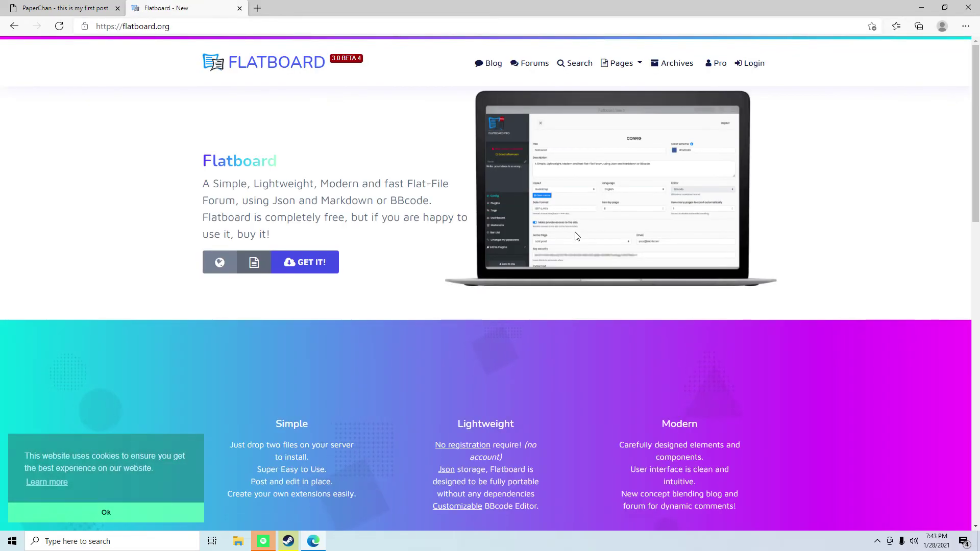
pyautogui.click(536, 63)
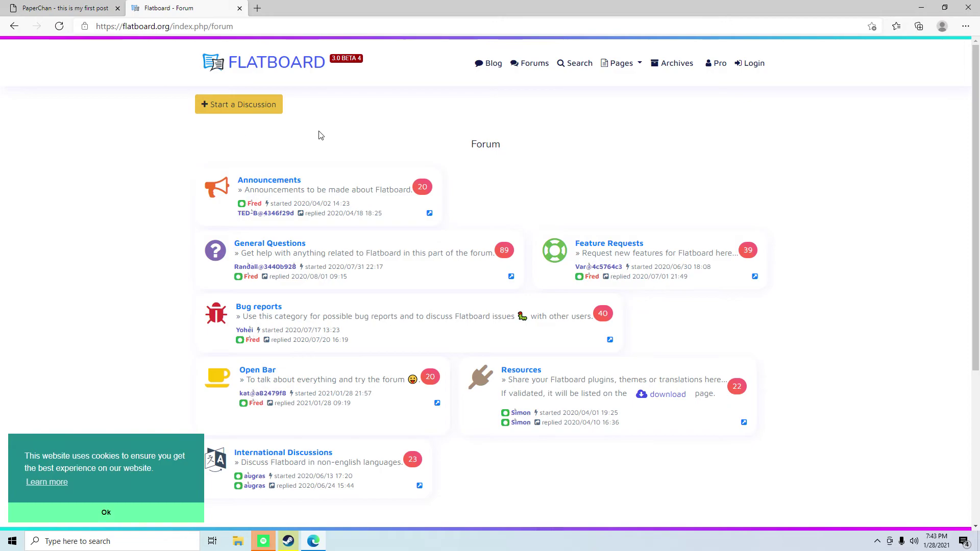
pyautogui.scroll(-4, 223, 196)
pyautogui.scroll(4, 56, 245)
pyautogui.click(86, 513)
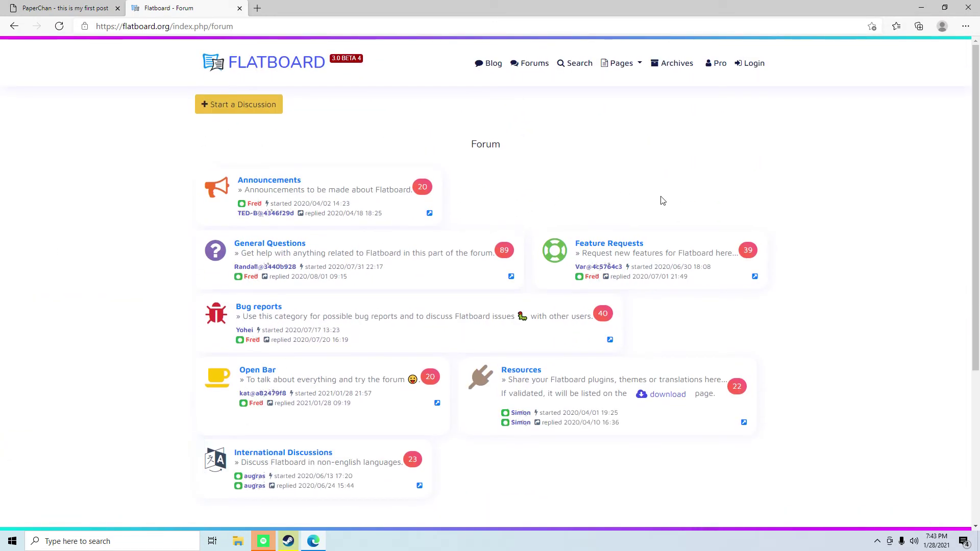
pyautogui.scroll(-2, 345, 188)
pyautogui.scroll(2, 142, 214)
# - Browse the Resources forum's topic pages 2 and back to 1
pyautogui.click(522, 371)
pyautogui.scroll(-10, 561, 372)
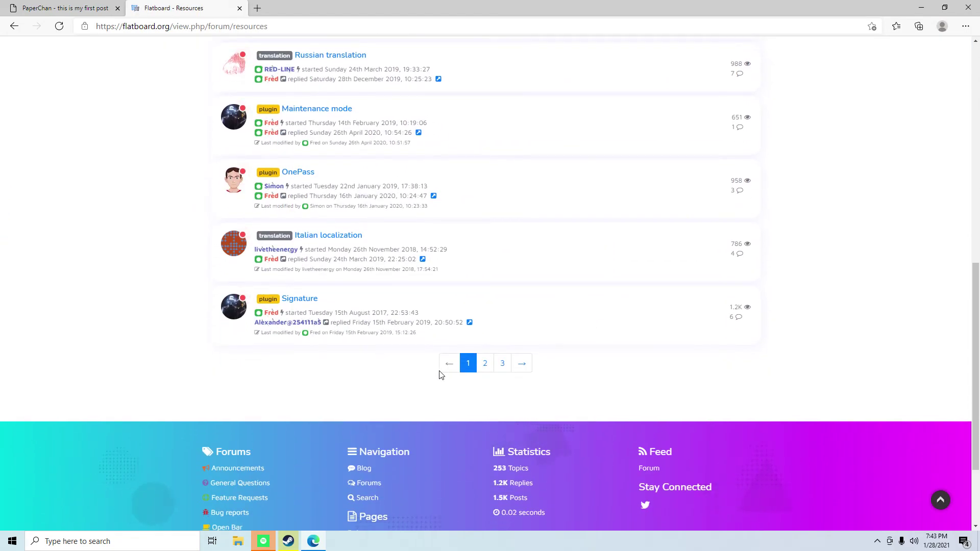
pyautogui.click(513, 366)
pyautogui.scroll(-10, 237, 280)
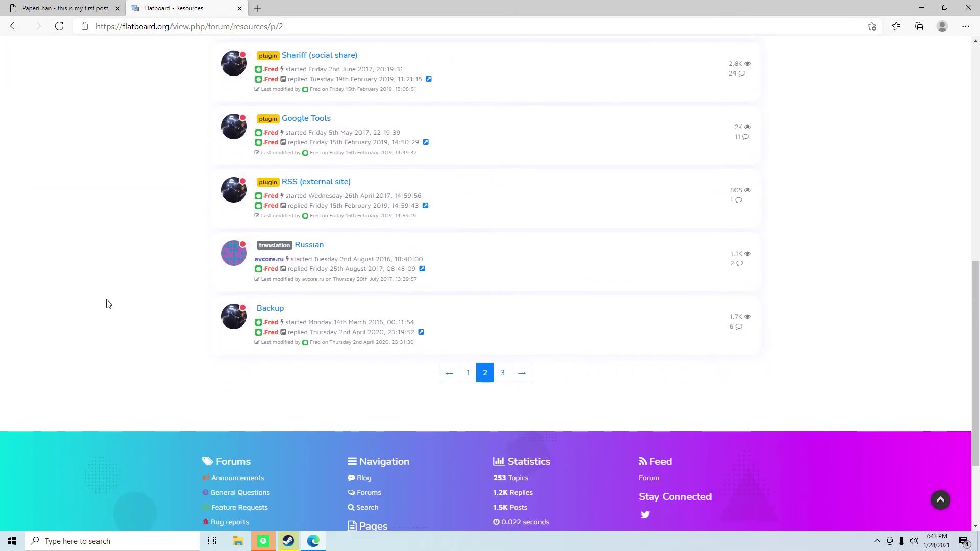
pyautogui.click(474, 377)
pyautogui.scroll(-5, 339, 322)
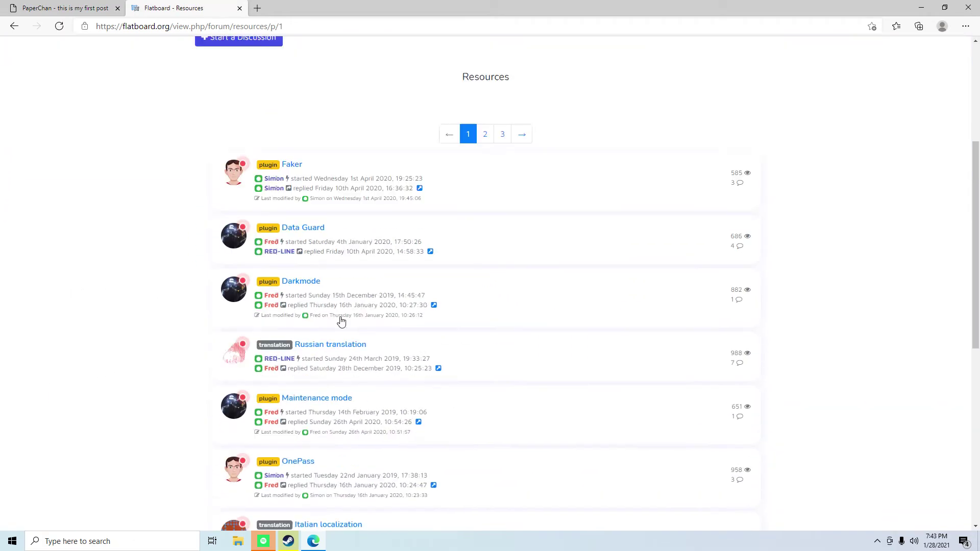
pyautogui.scroll(5, 350, 312)
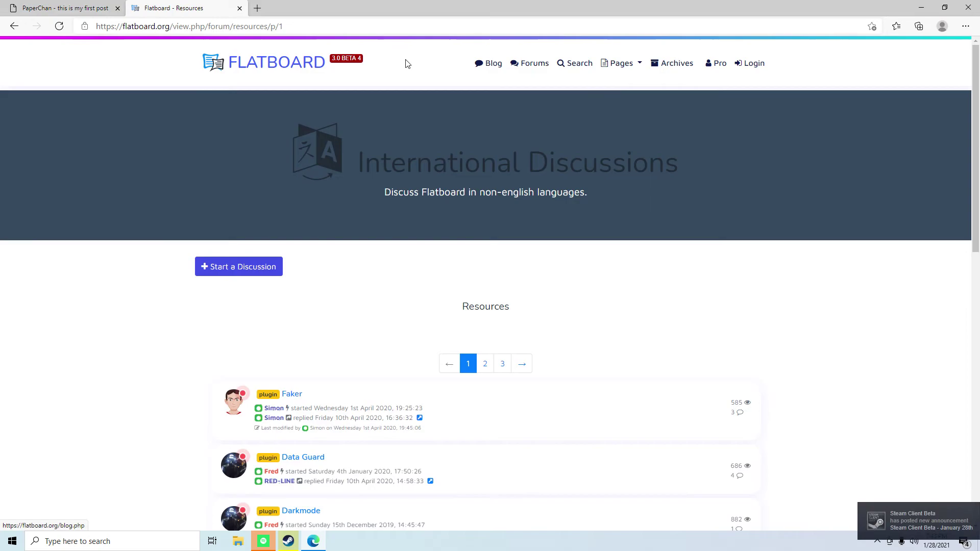
# - Visit the demo site's Blog, then the forum listing, and open the Open Bar board
pyautogui.click(488, 64)
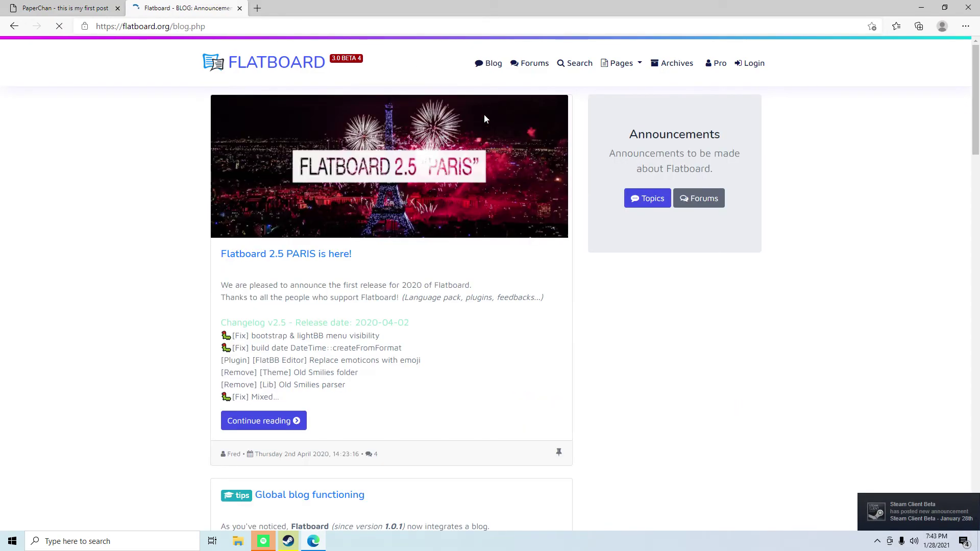
pyautogui.click(543, 65)
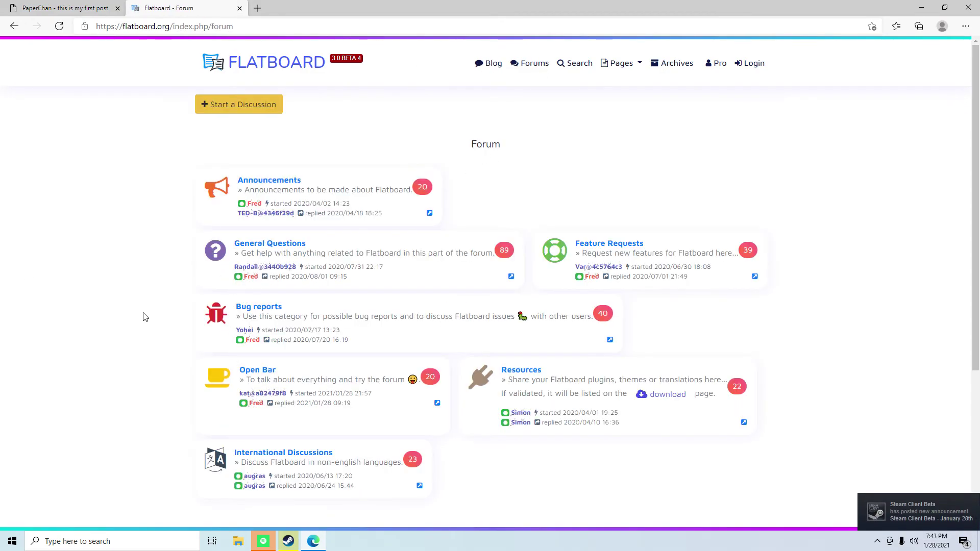
pyautogui.scroll(-3, 230, 287)
pyautogui.scroll(-1, 229, 286)
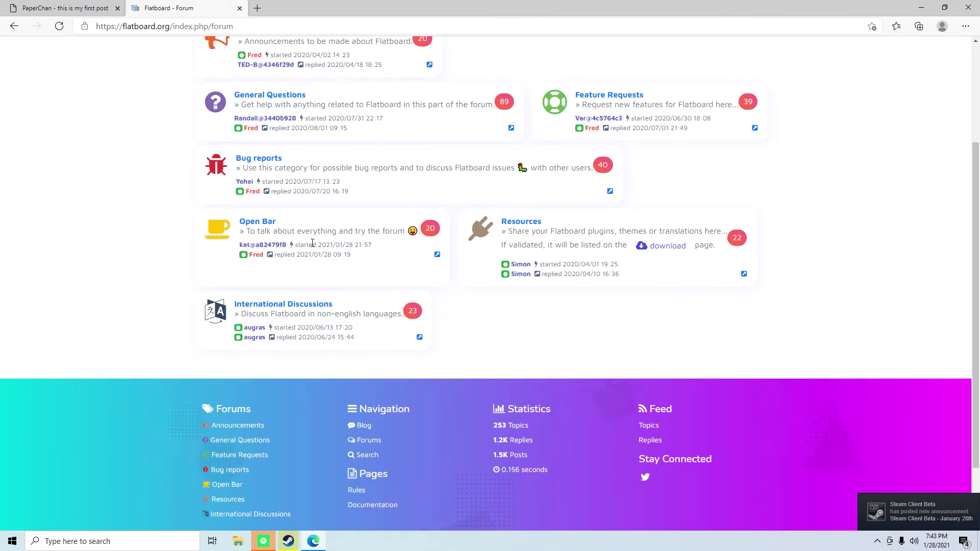
pyautogui.click(263, 223)
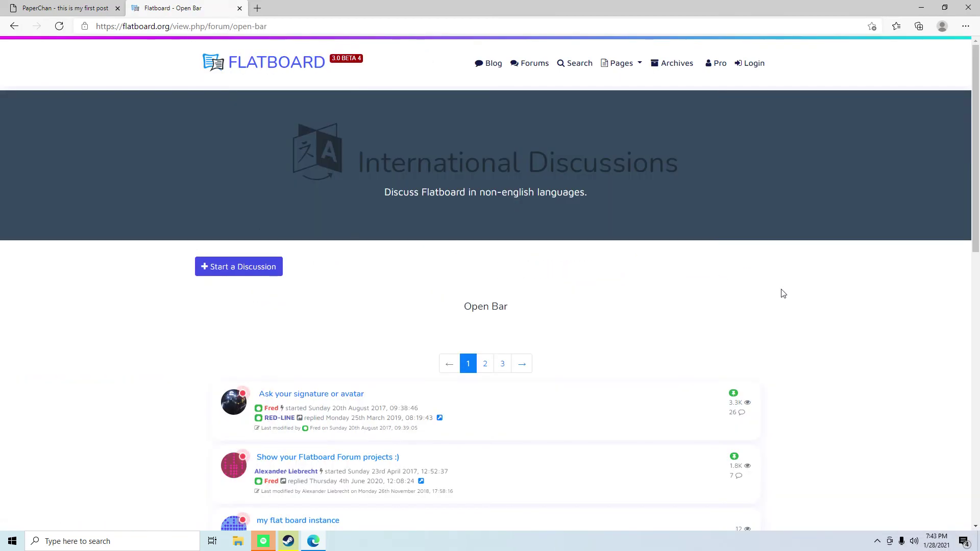
pyautogui.scroll(-8, 419, 326)
pyautogui.scroll(-1, 419, 327)
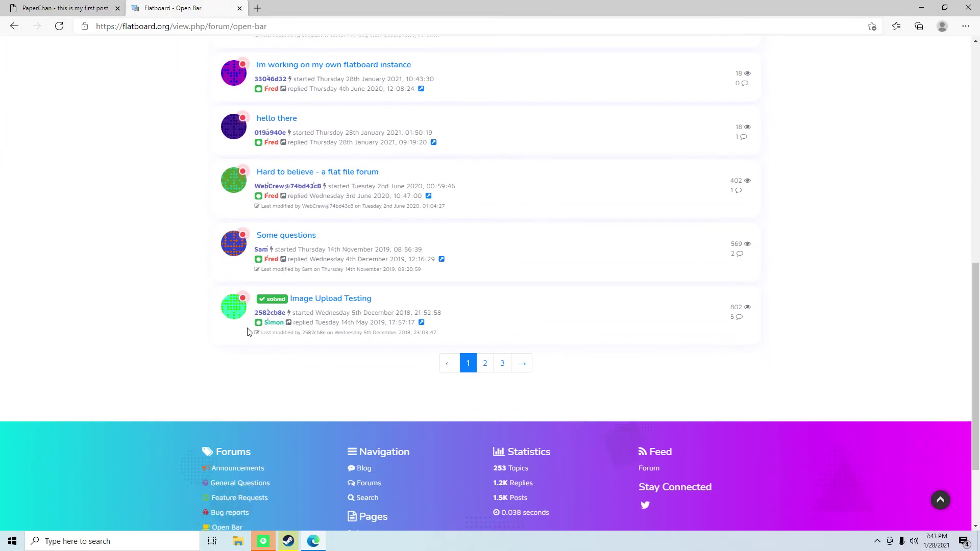
# - Read the 'Image Upload Testing' topic, visit the FLATBOARD home page, then return to the topic
pyautogui.scroll(1, 459, 335)
pyautogui.click(323, 379)
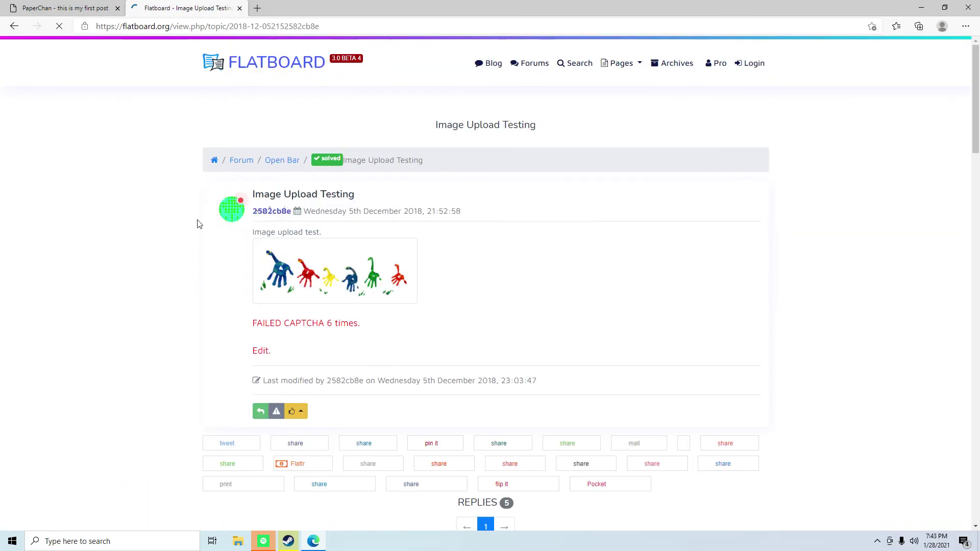
pyautogui.scroll(-10, 556, 333)
pyautogui.scroll(1, 475, 355)
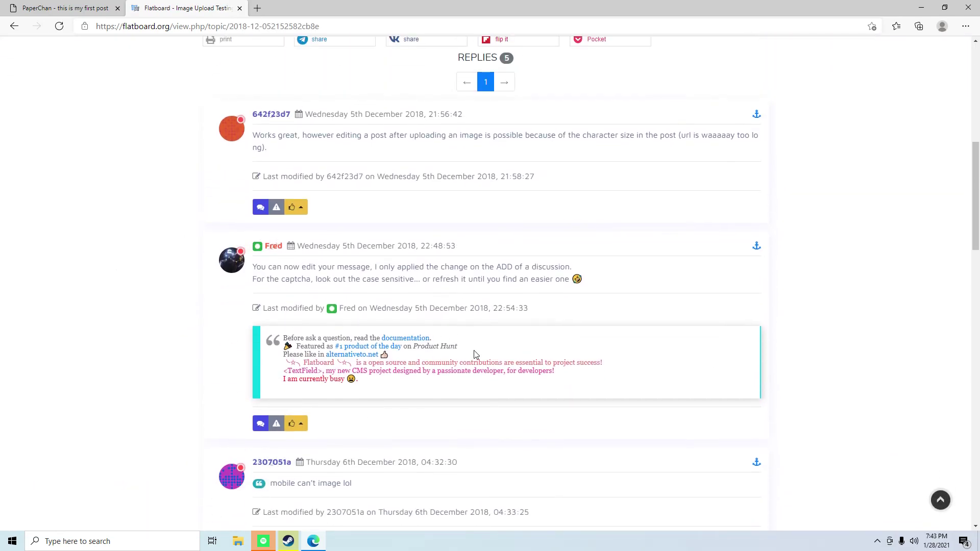
pyautogui.scroll(-6, 510, 293)
pyautogui.scroll(-10, 511, 294)
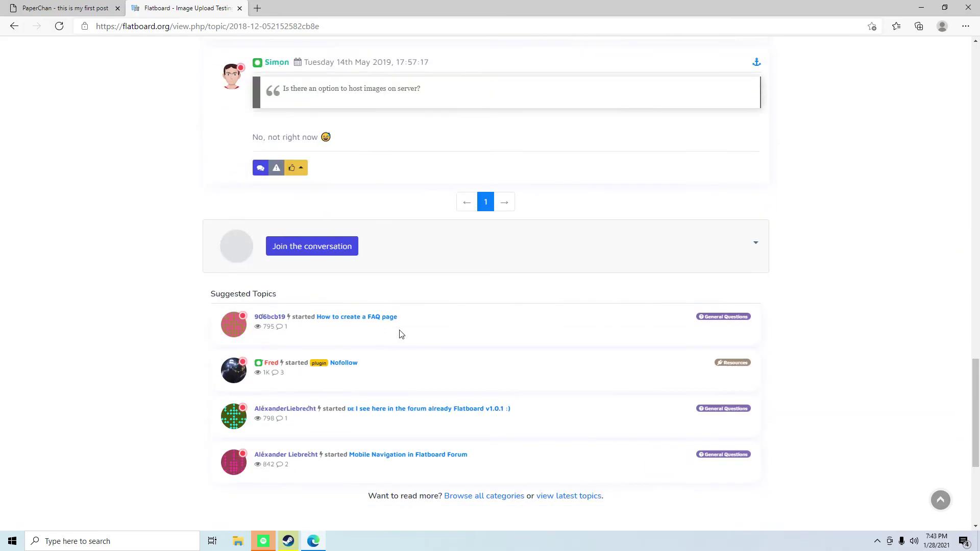
pyautogui.scroll(9, 513, 328)
pyautogui.scroll(15, 513, 329)
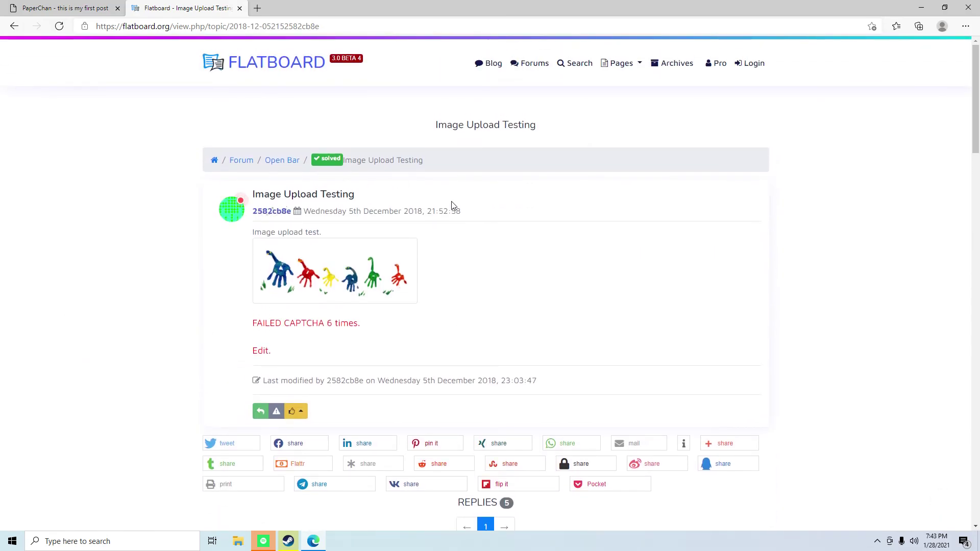
pyautogui.click(249, 67)
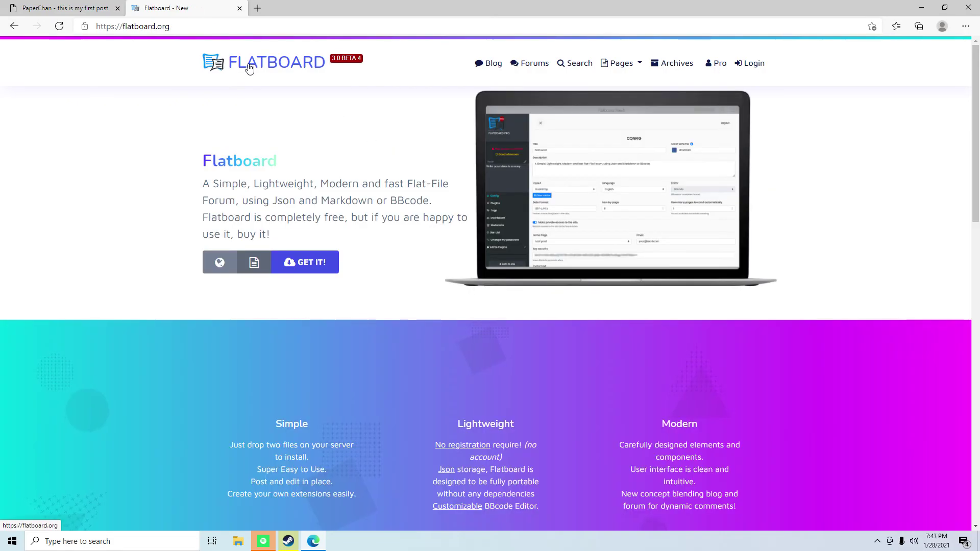
pyautogui.click(13, 28)
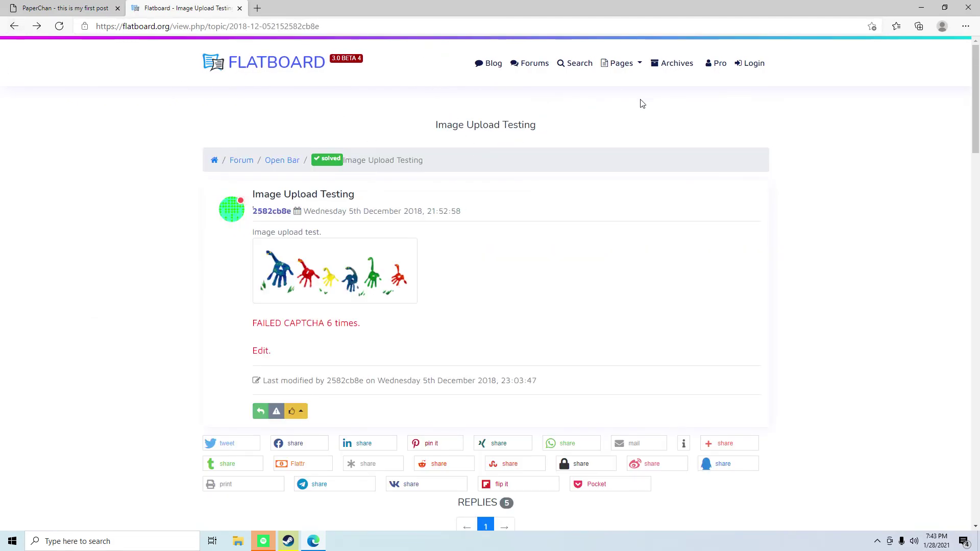
# - Visit the demo site's search page, then browse its forum index of seven categories
pyautogui.click(575, 63)
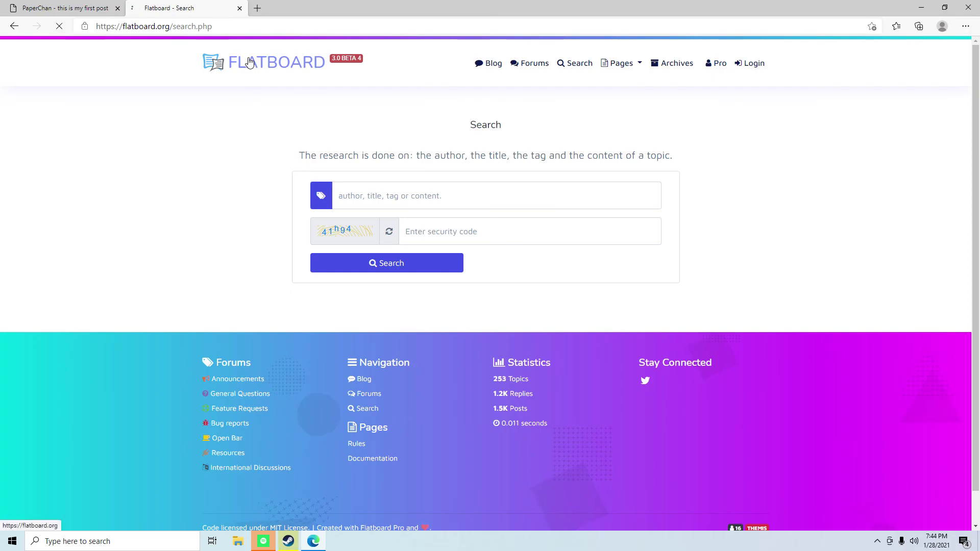
pyautogui.click(286, 62)
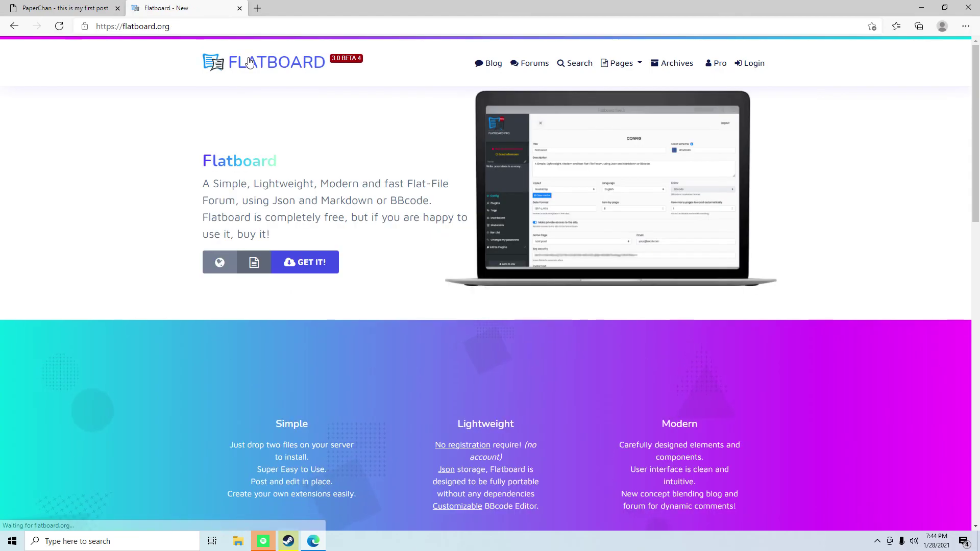
pyautogui.click(543, 70)
pyautogui.scroll(-5, 663, 255)
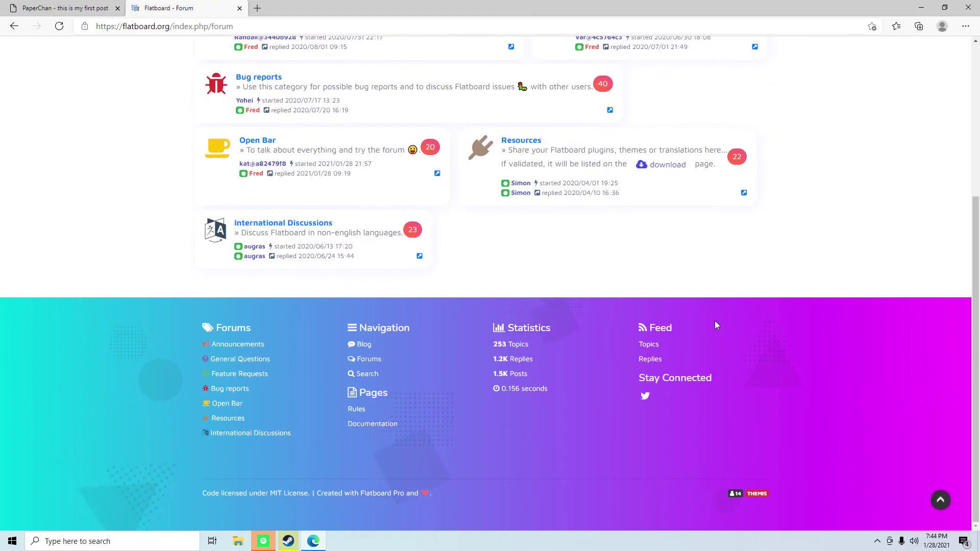
pyautogui.scroll(5, 716, 322)
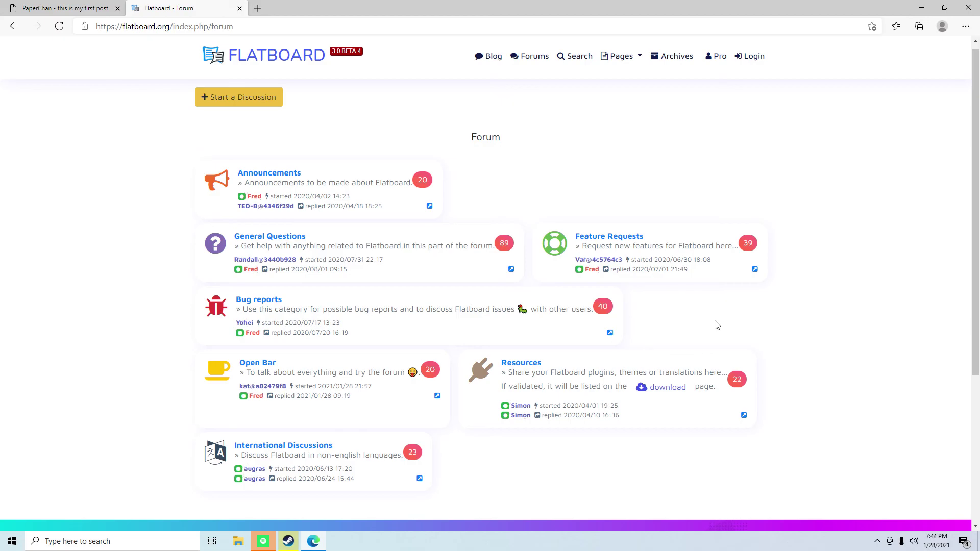
# - Return to the PaperChan tab and open its index of General, Technology, Random and Paranormal boards
pyautogui.click(84, 8)
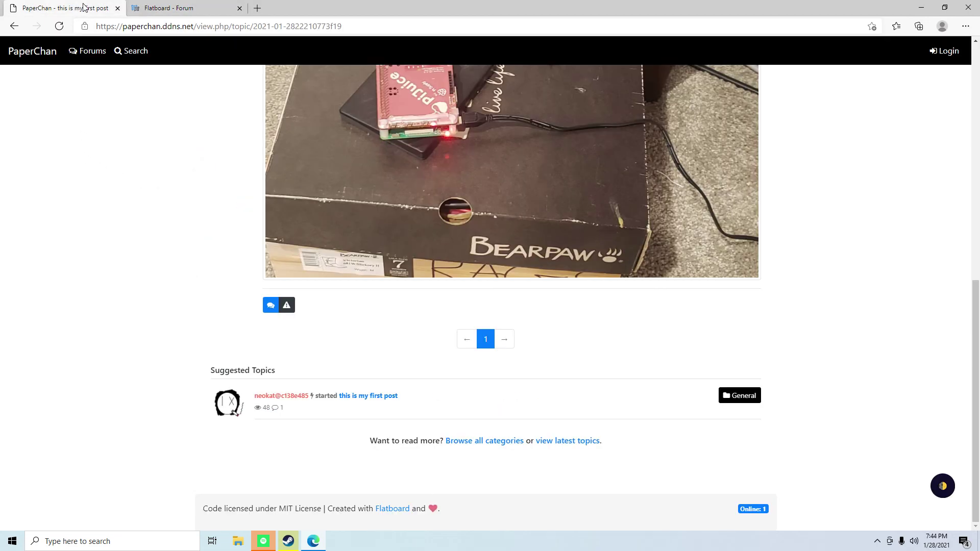
pyautogui.scroll(10, 213, 259)
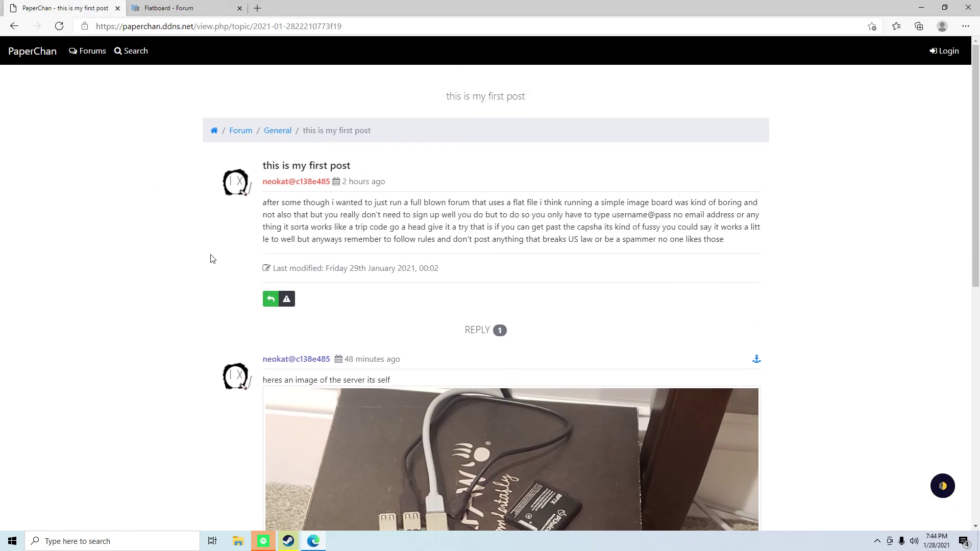
pyautogui.click(240, 131)
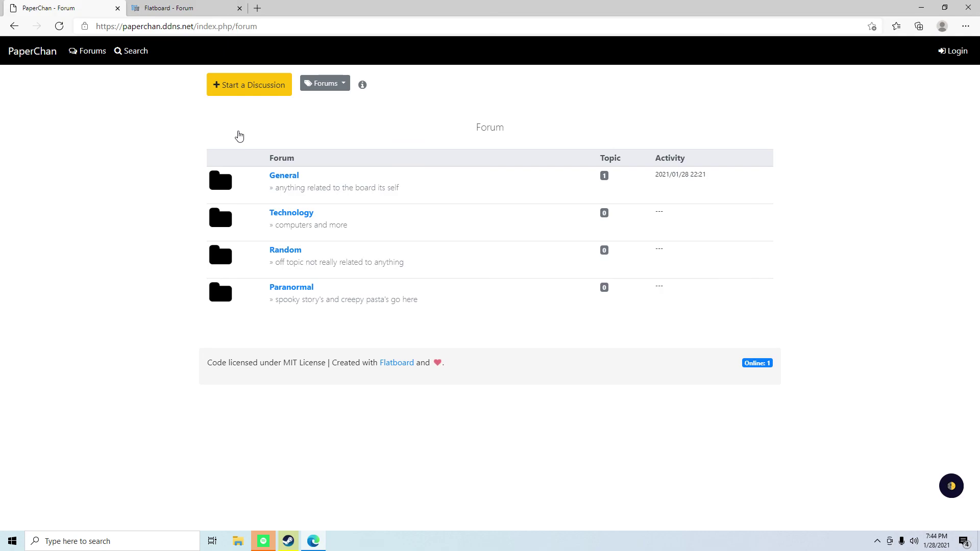